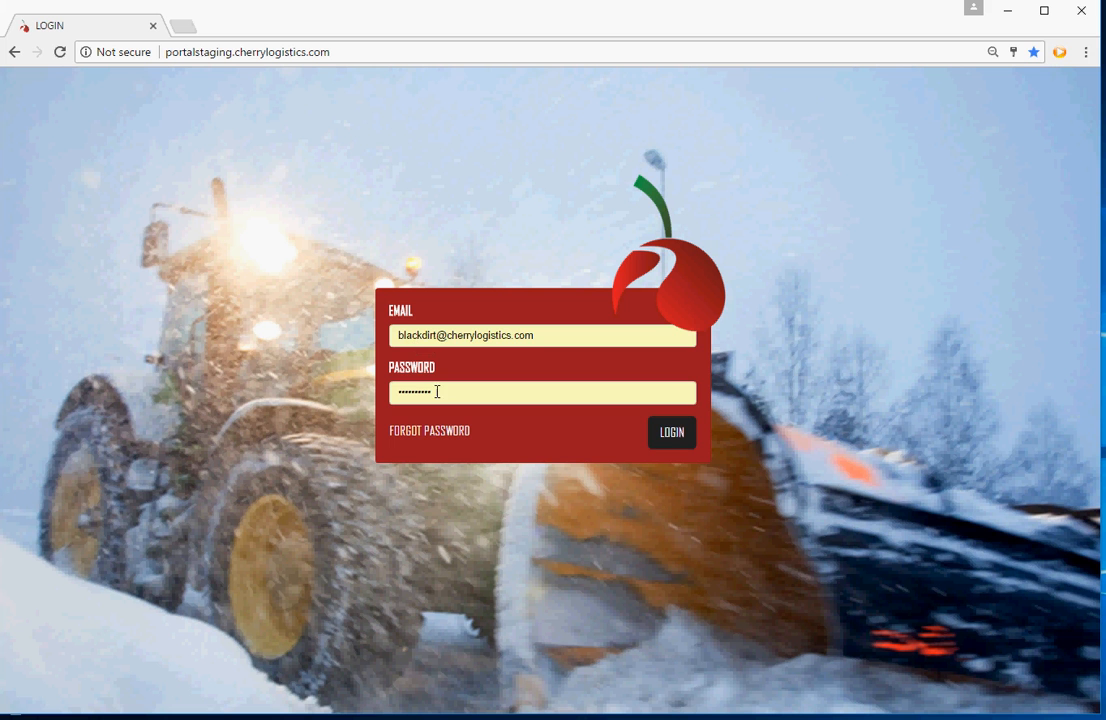
- Log in with the pre-filled account credentials and open the Provider Profile page
left_click(662, 443)
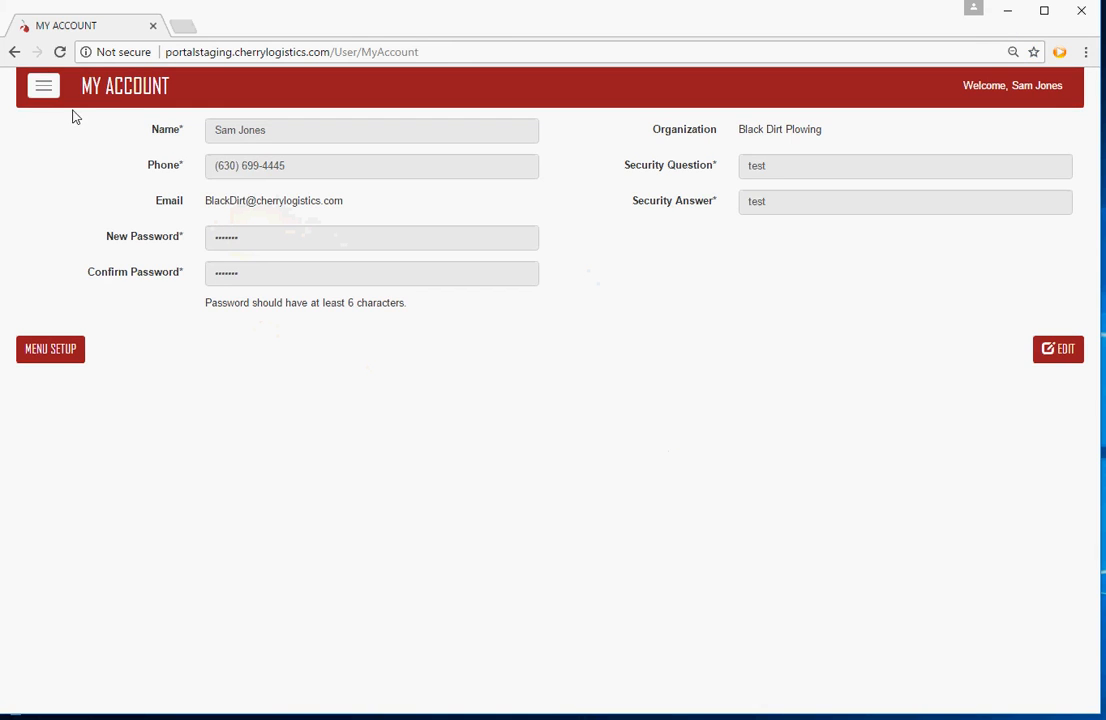
left_click(46, 88)
mouse_move(52, 130)
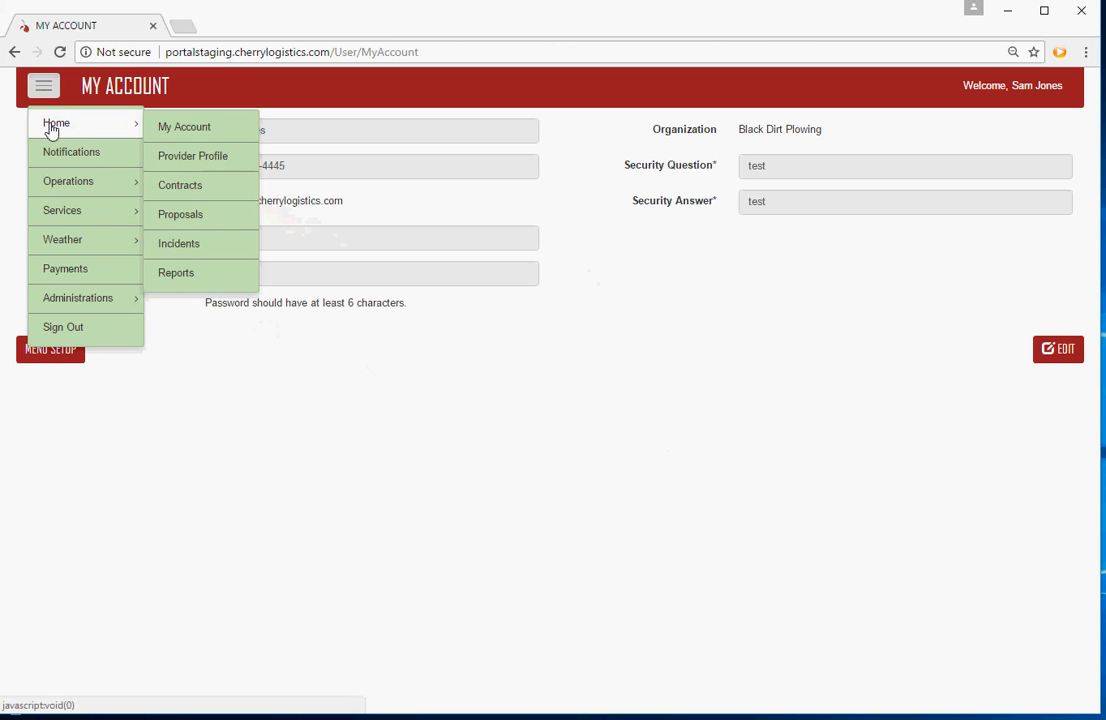
left_click(207, 157)
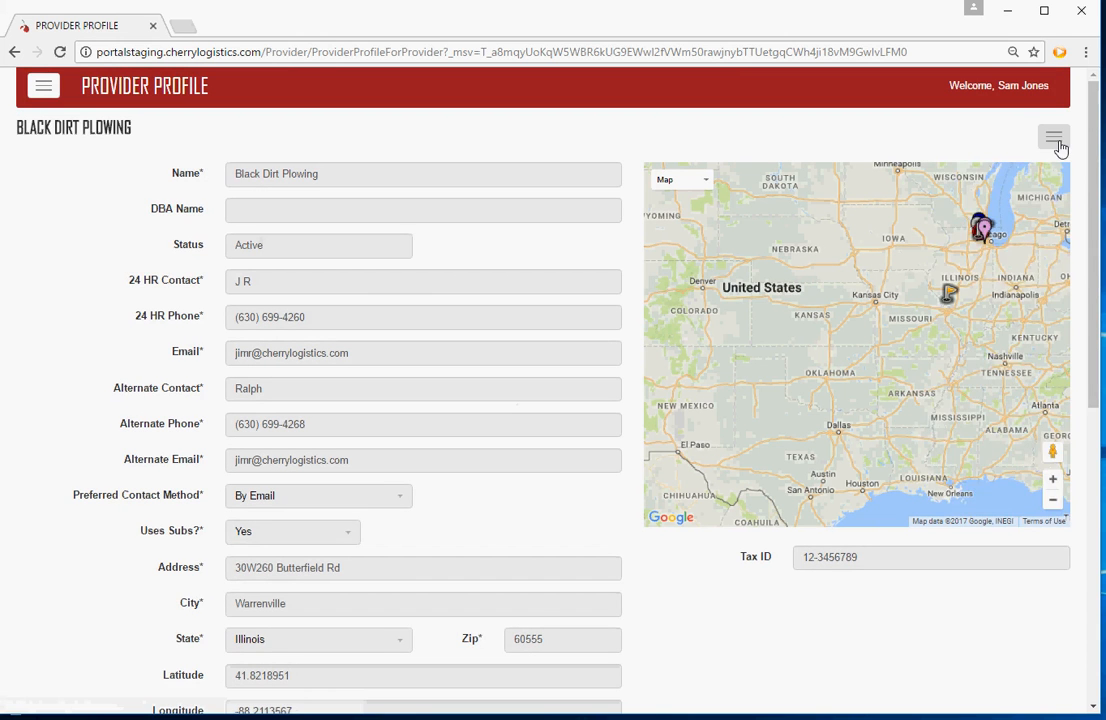
- Open the provider's contact list and check the available rows-per-page options without changing the setting
left_click(1057, 143)
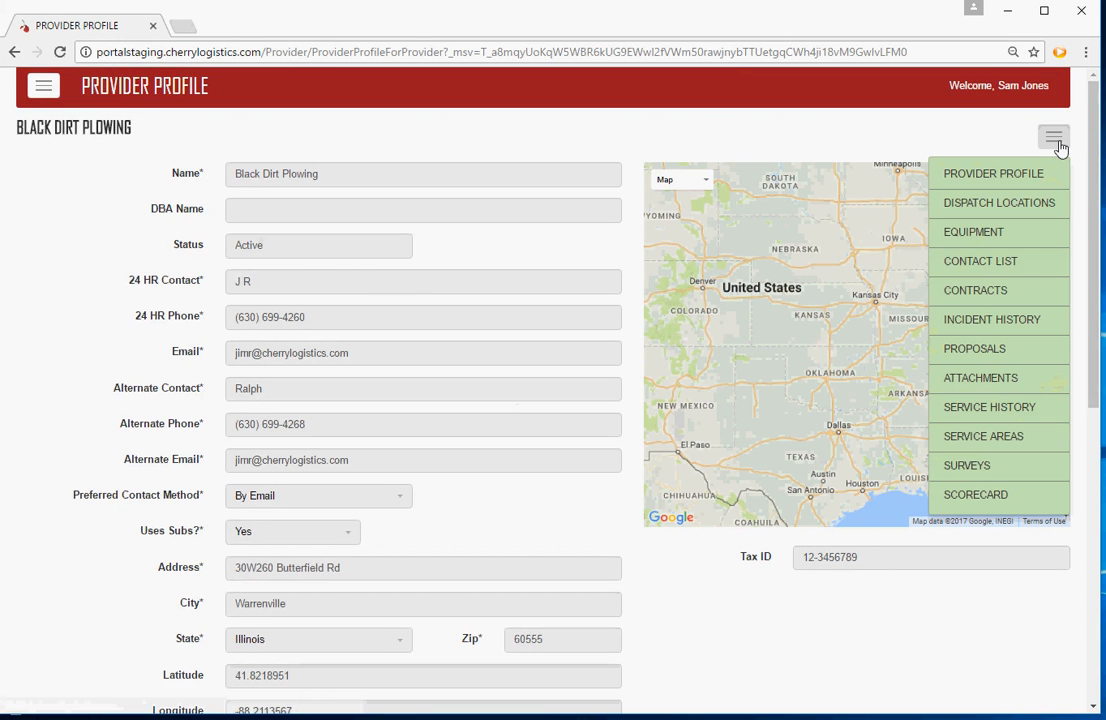
left_click(1015, 268)
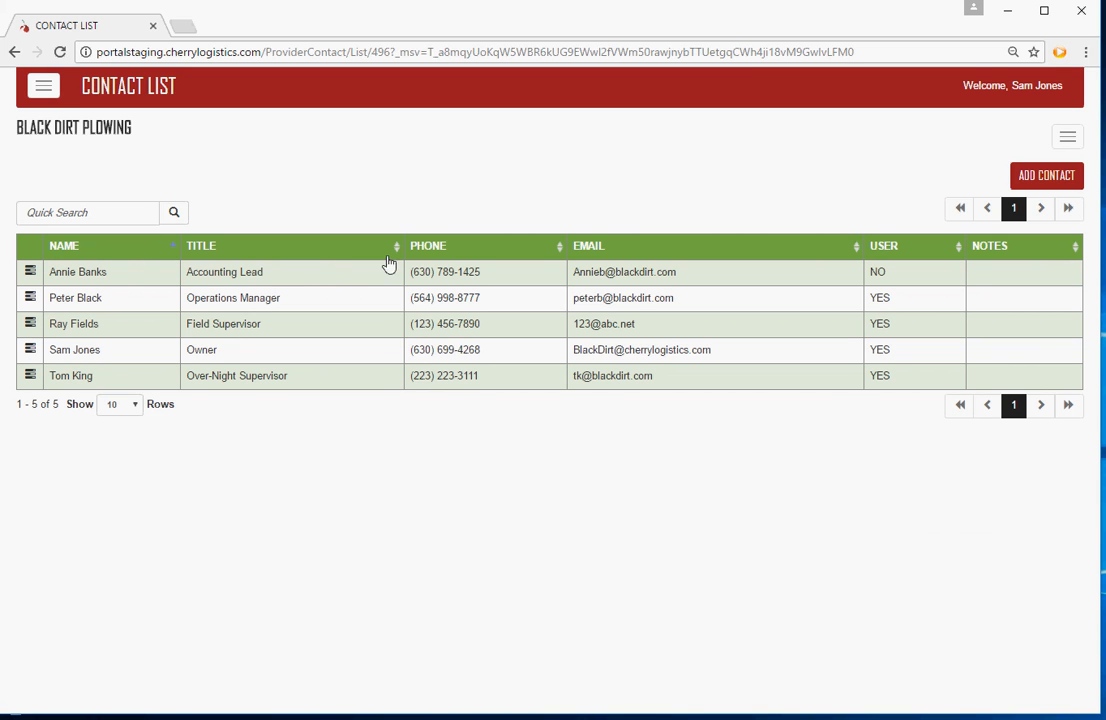
left_click(134, 406)
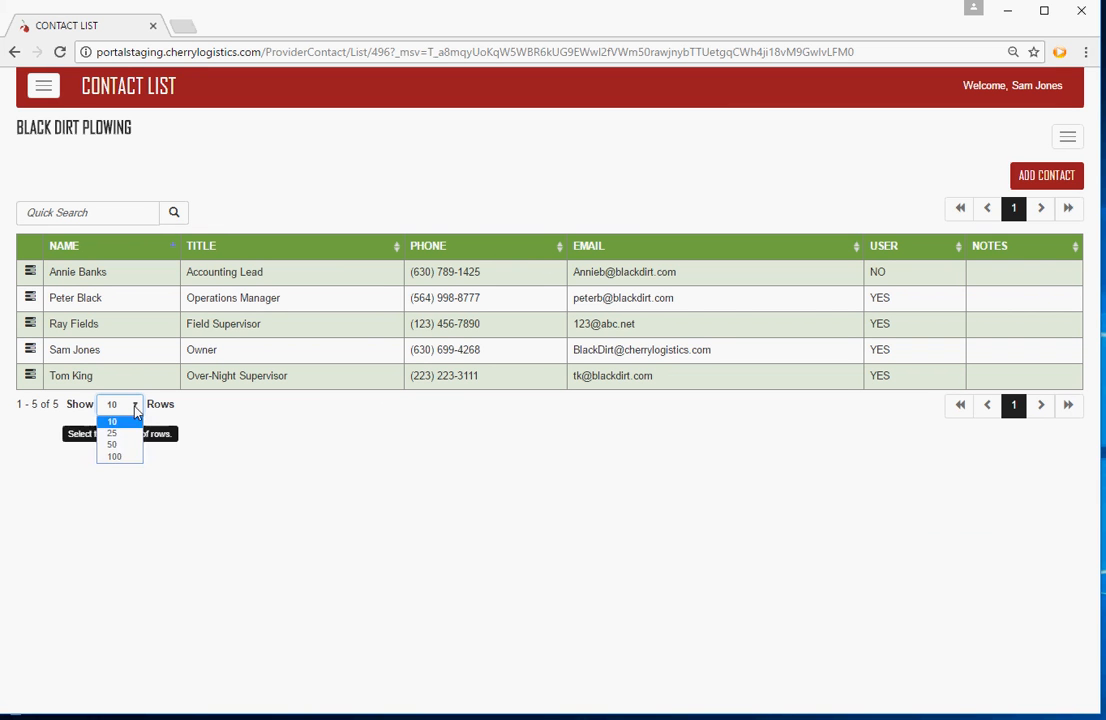
left_click(134, 410)
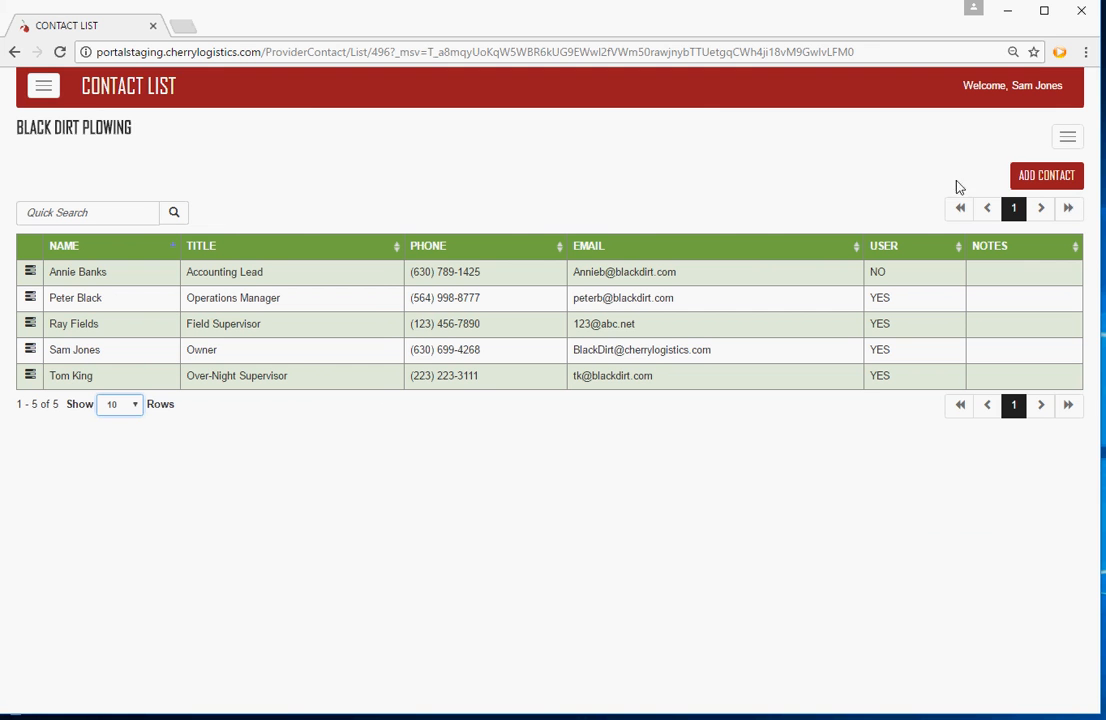
- Open a blank new-contact form, look over its fields, and close it without saving
left_click(1033, 186)
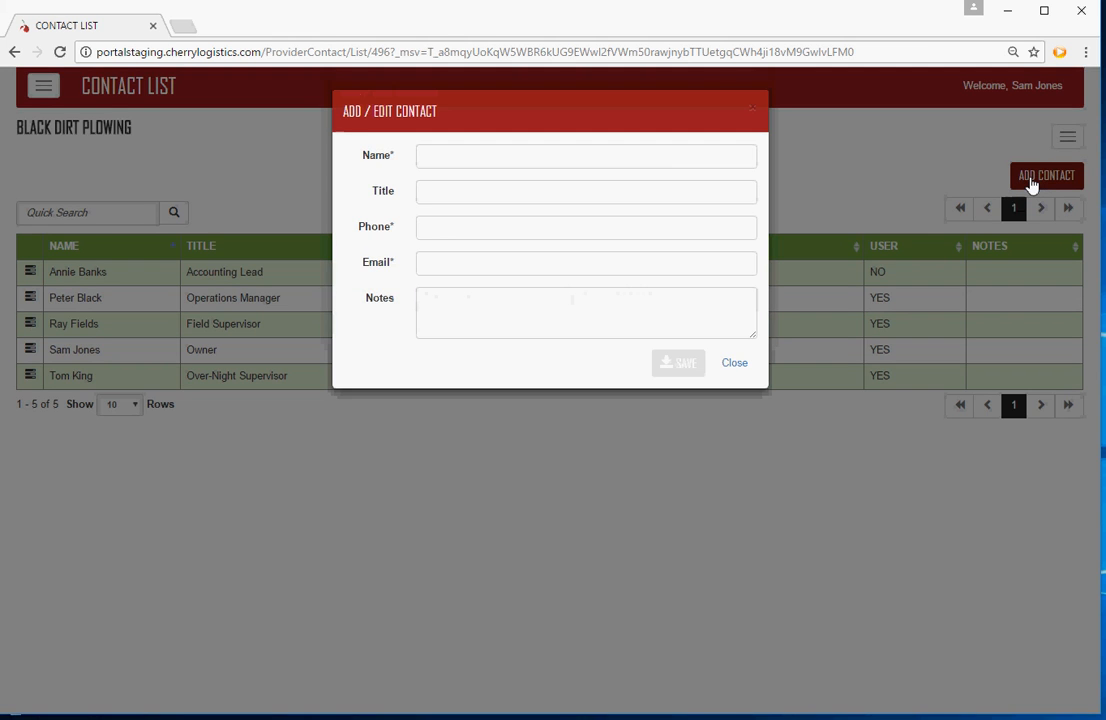
left_click(498, 154)
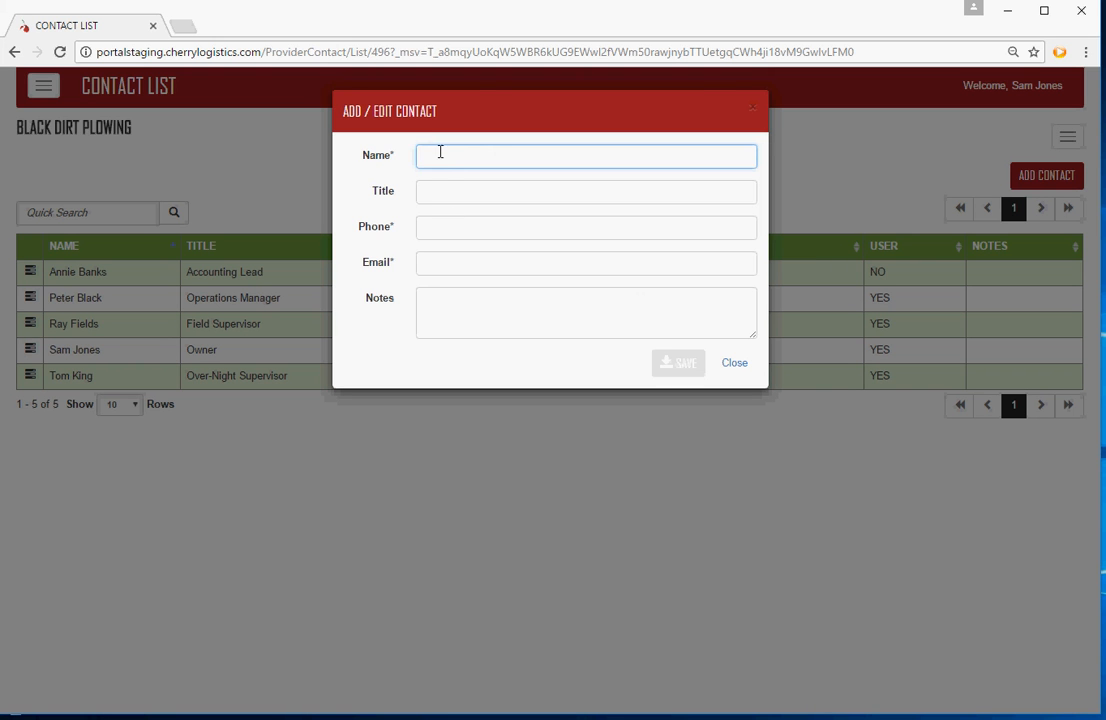
left_click(450, 187)
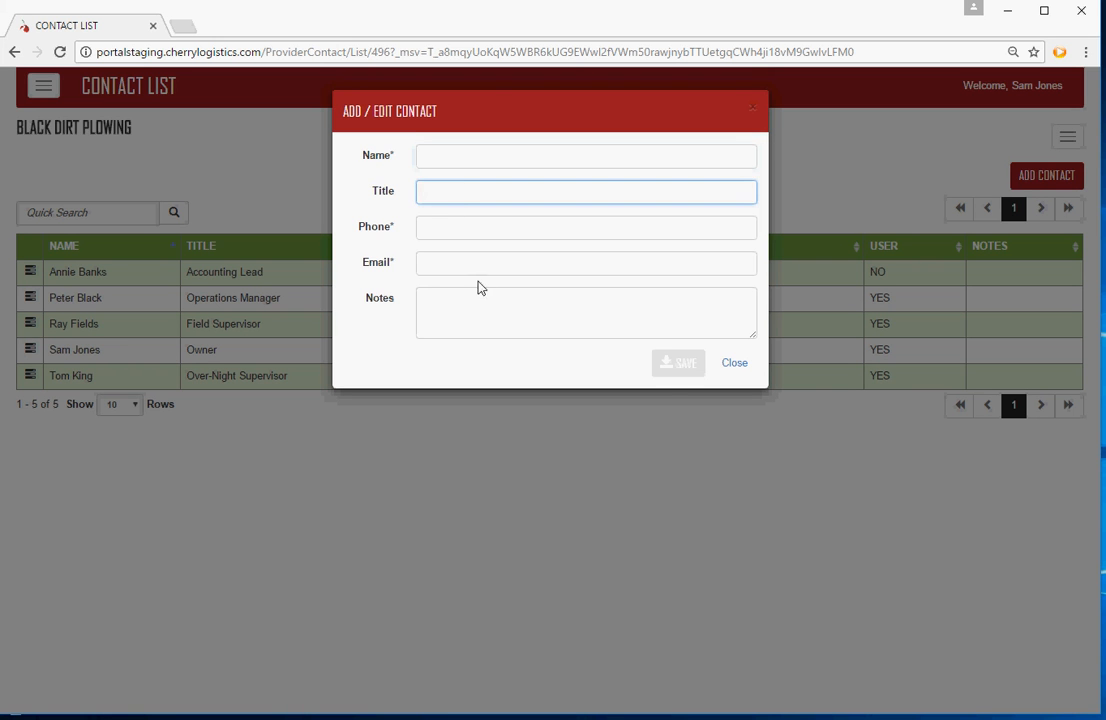
left_click(494, 311)
left_click(440, 186)
left_click(754, 112)
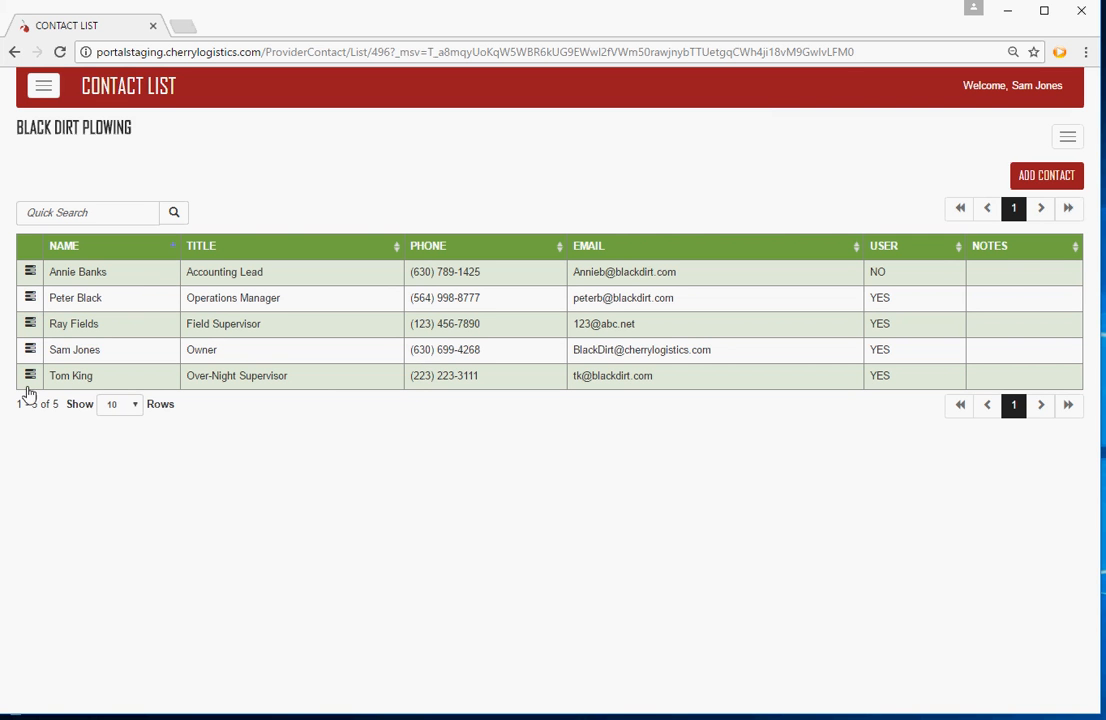
- Open the Accounting Lead's contact record in edit mode, view its title field, and close it without saving
left_click(30, 272)
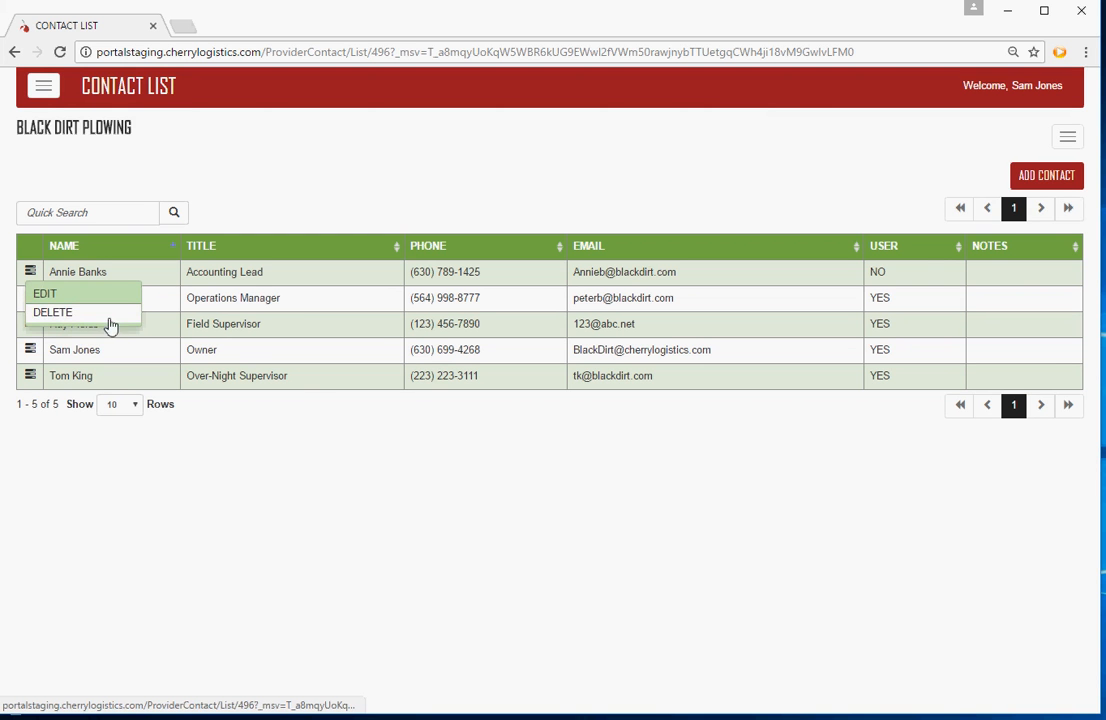
left_click(50, 295)
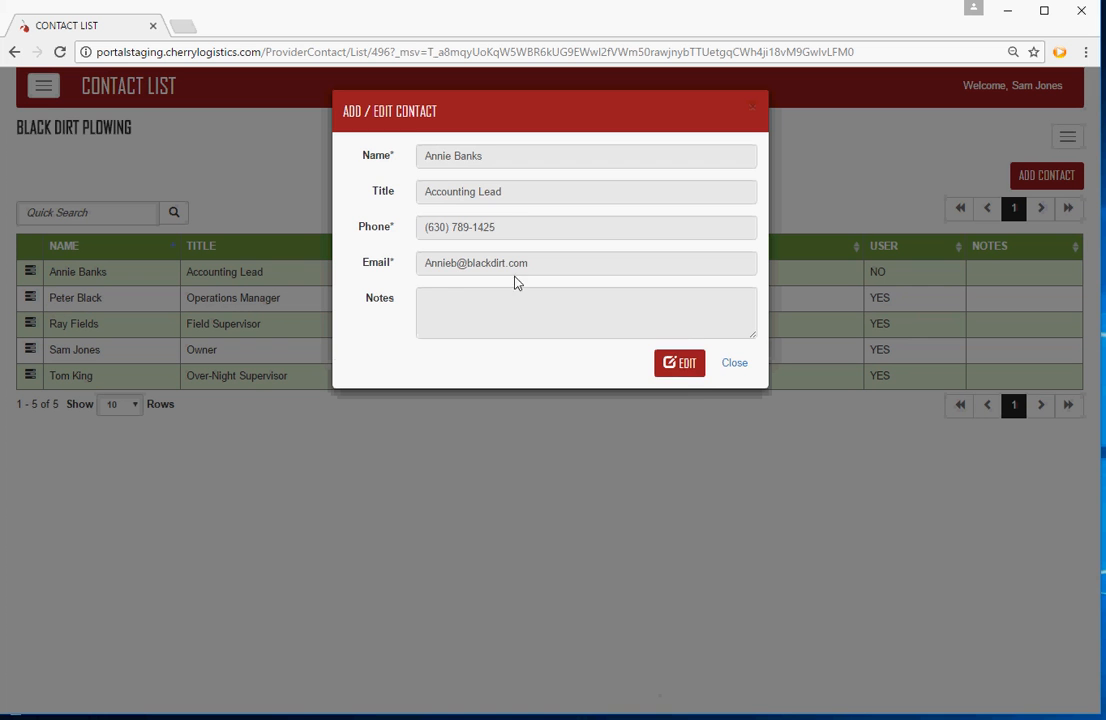
left_click(679, 366)
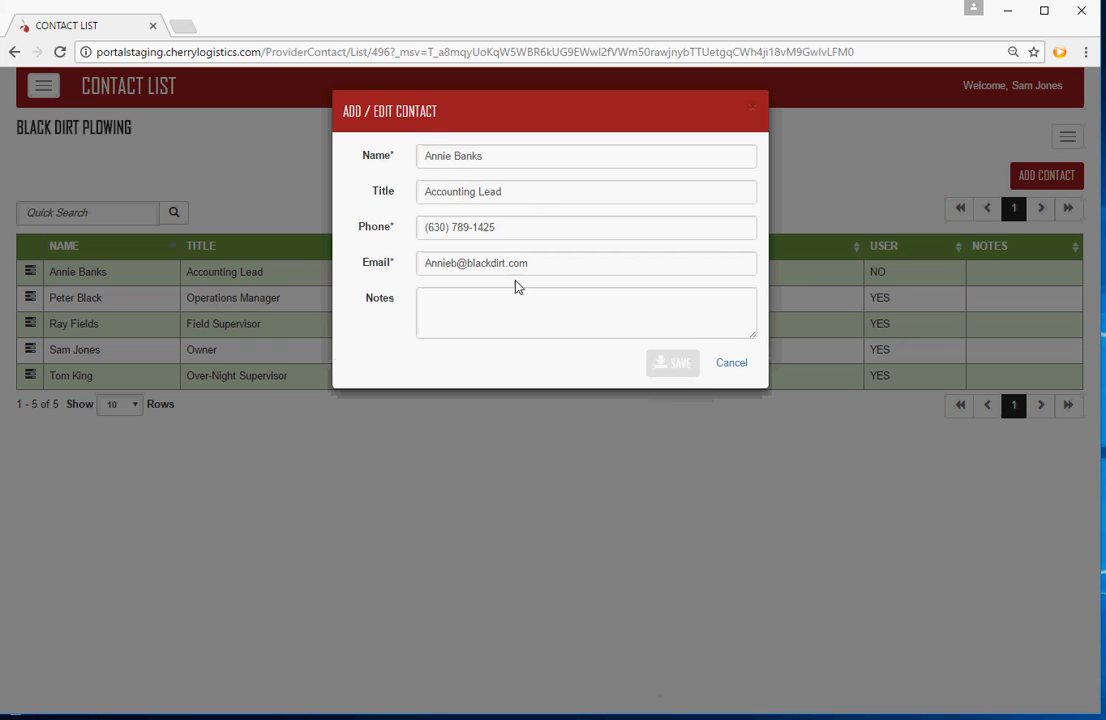
left_click(546, 197)
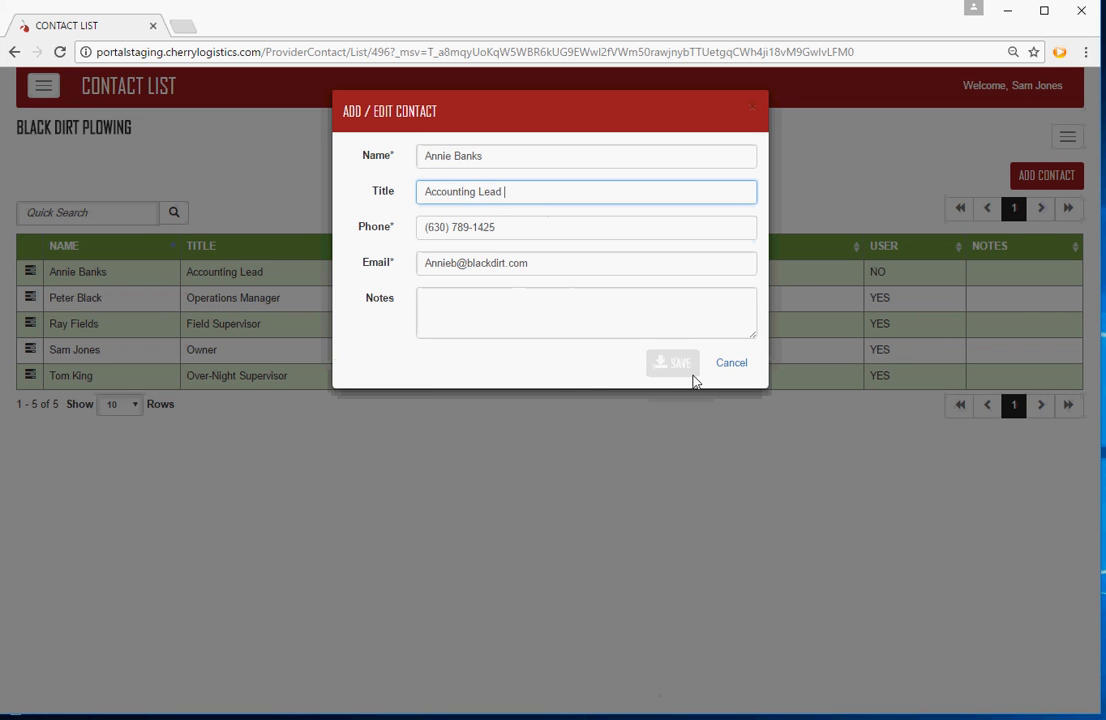
left_click(754, 111)
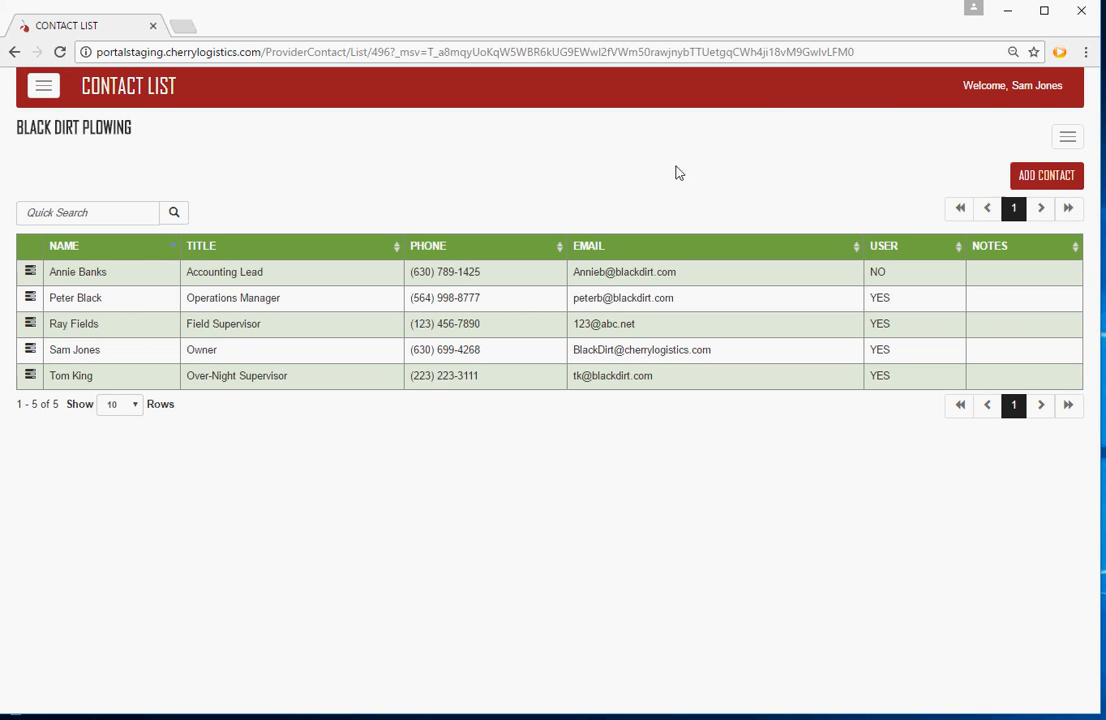
- Open the provider's contracts list and review its first page and the available season options
left_click(1072, 139)
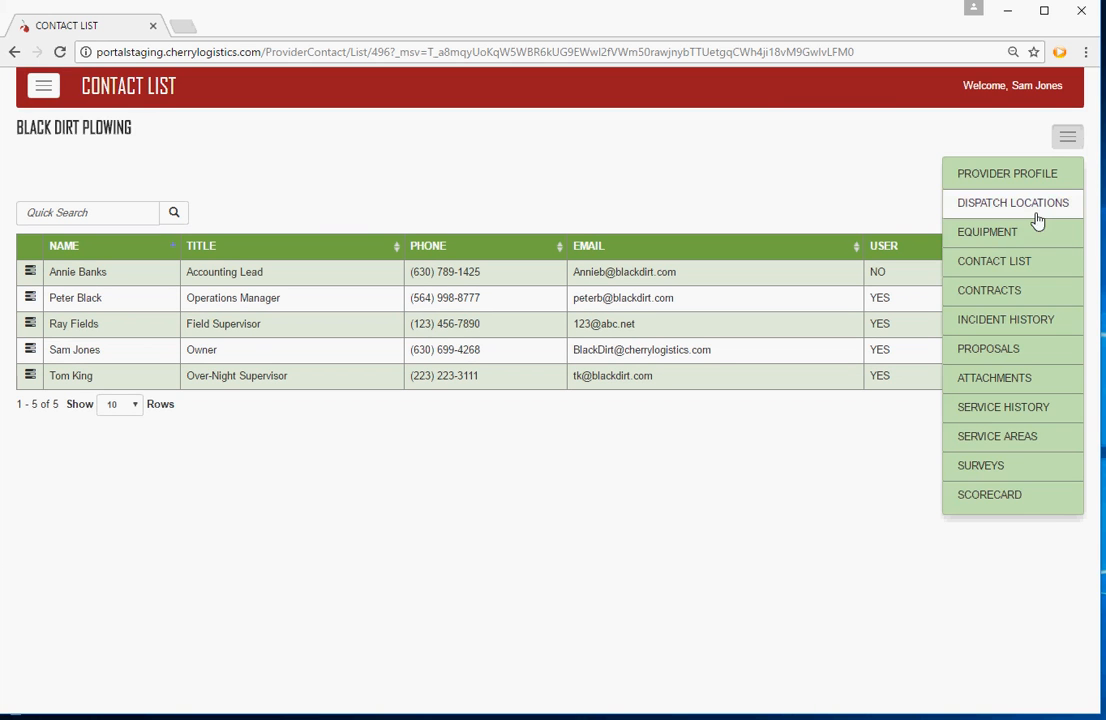
left_click(1018, 292)
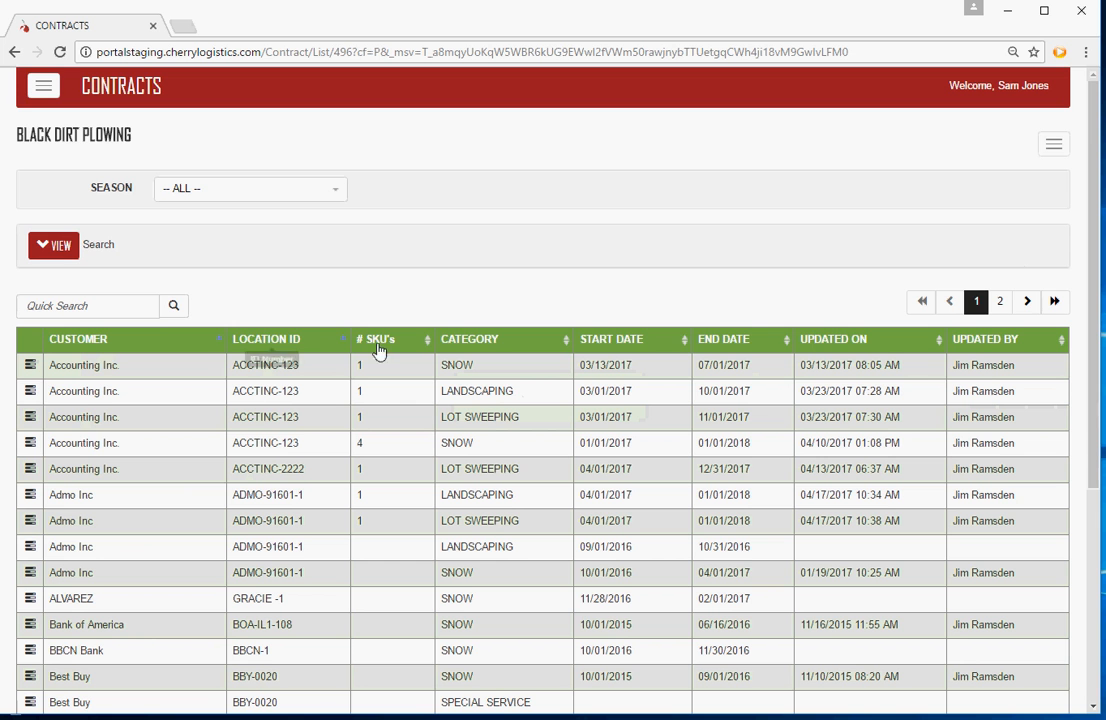
left_click(89, 305)
scroll(188, 506, "down", 3)
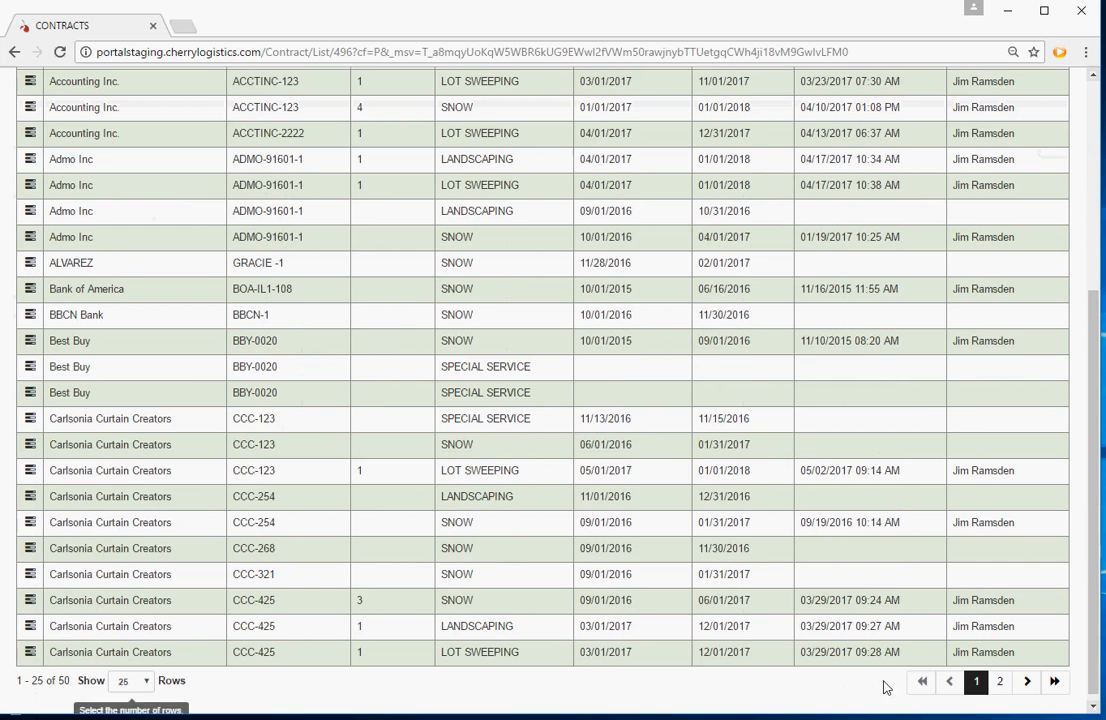
scroll(375, 397, "up", 3)
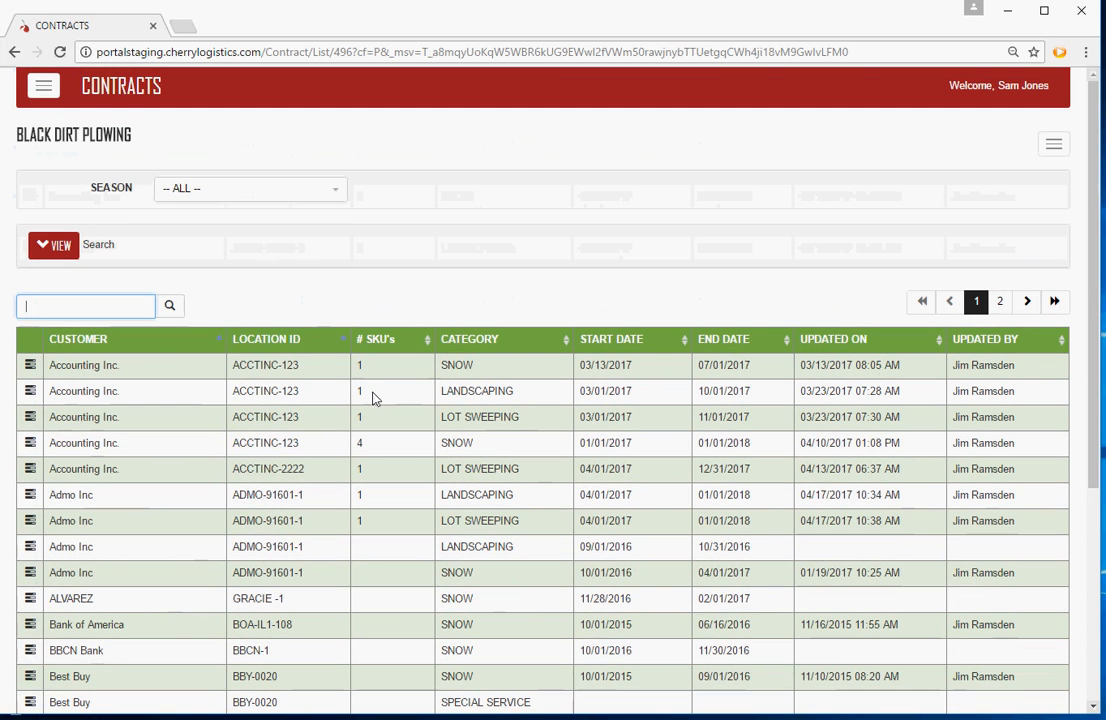
left_click(180, 190)
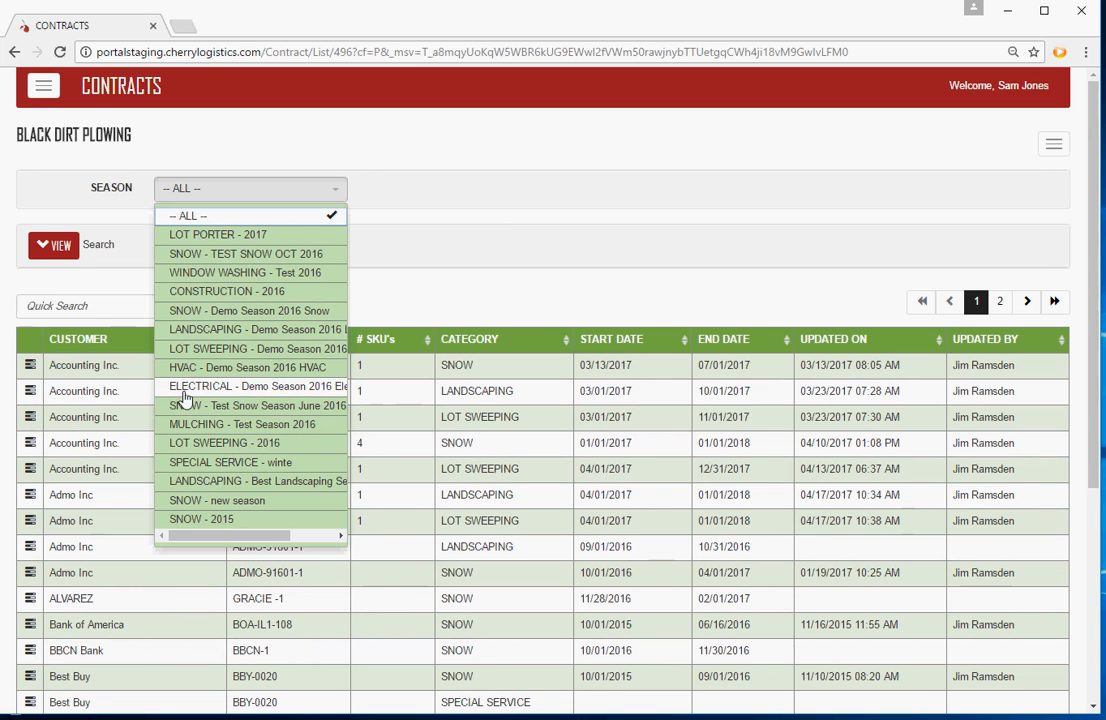
left_click(513, 247)
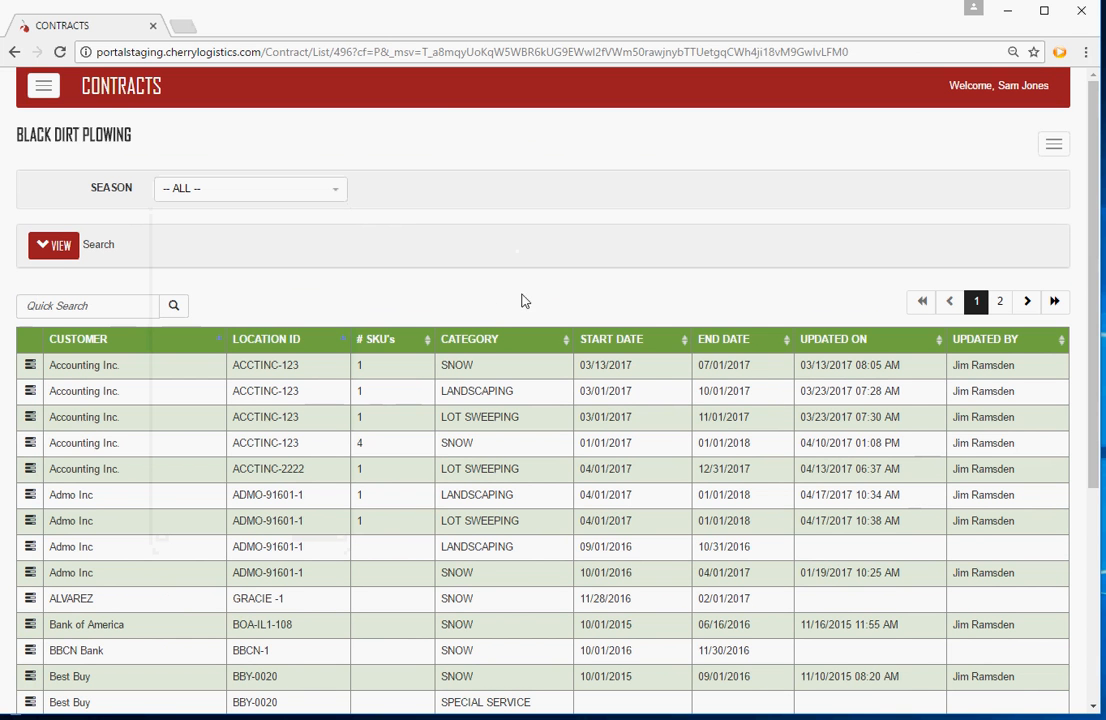
- Expand the contract search filters and filter the list by customer Admo Inc
left_click(60, 247)
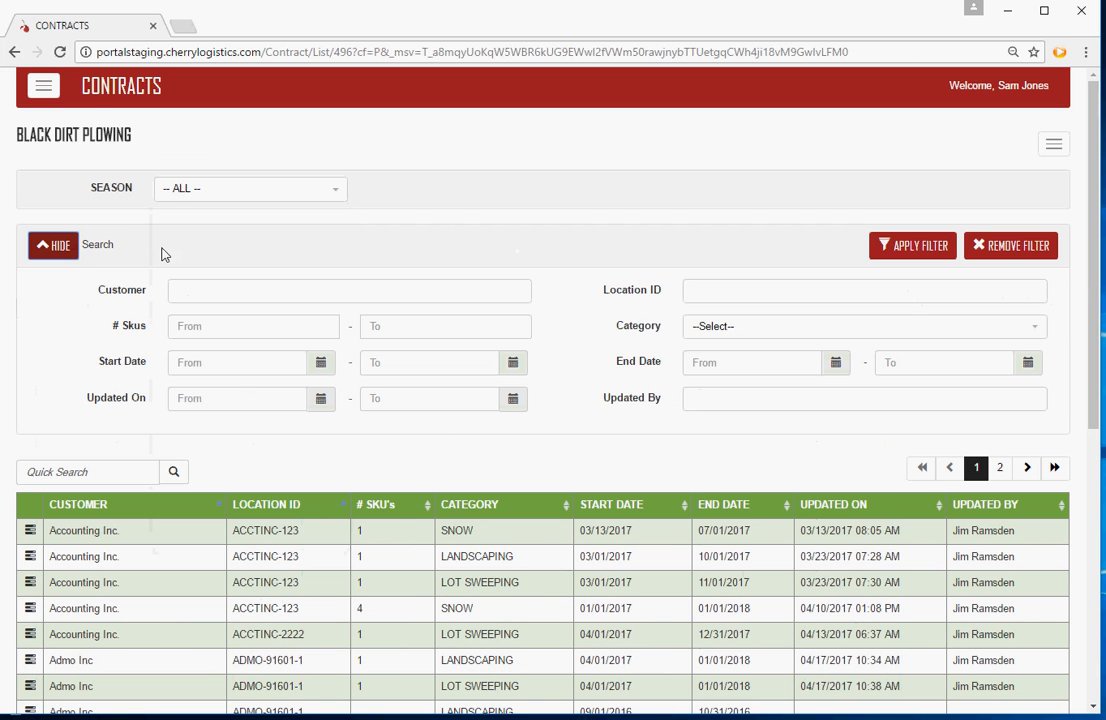
left_click(205, 298)
type("ad")
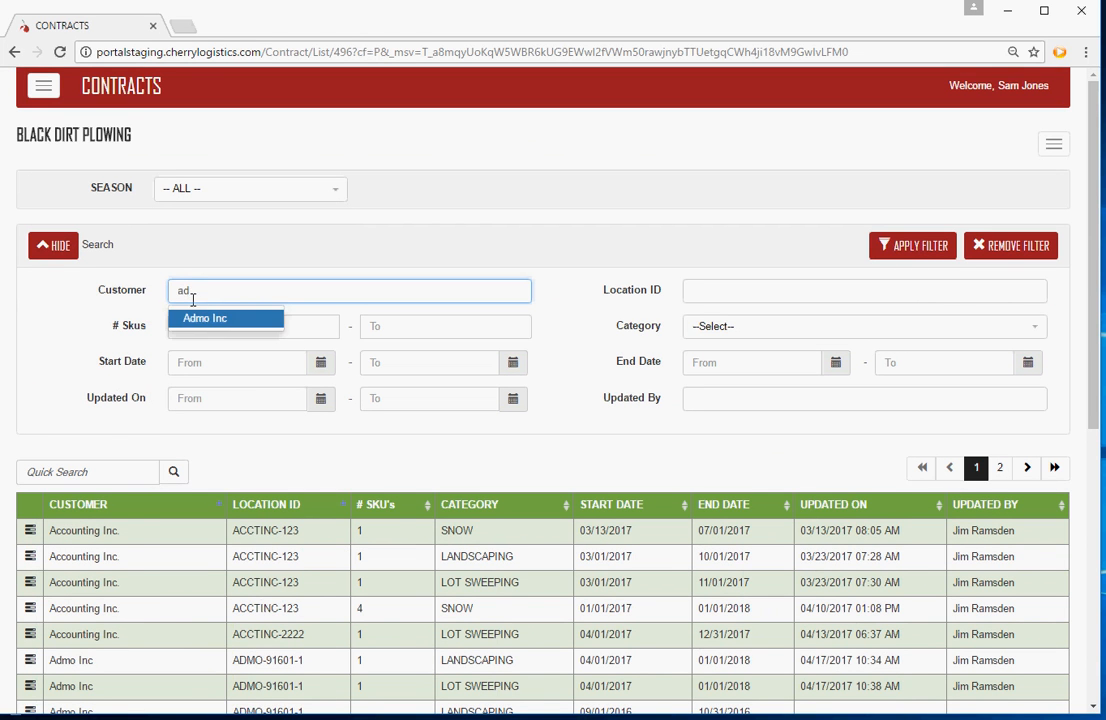
left_click(216, 334)
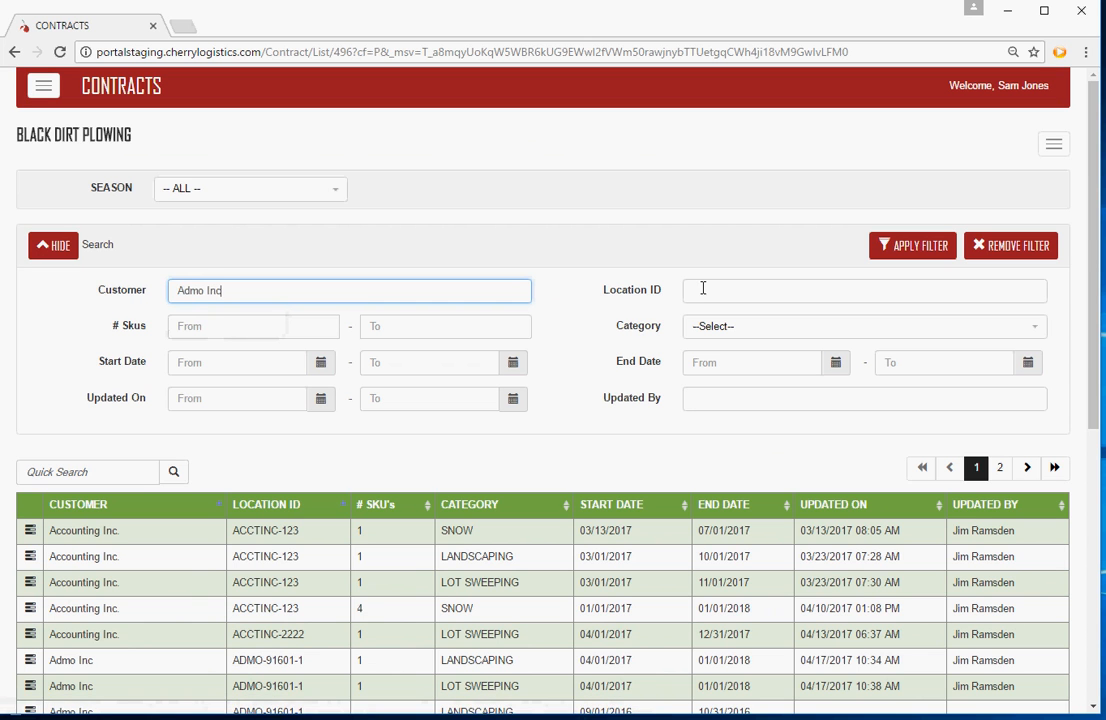
left_click(915, 250)
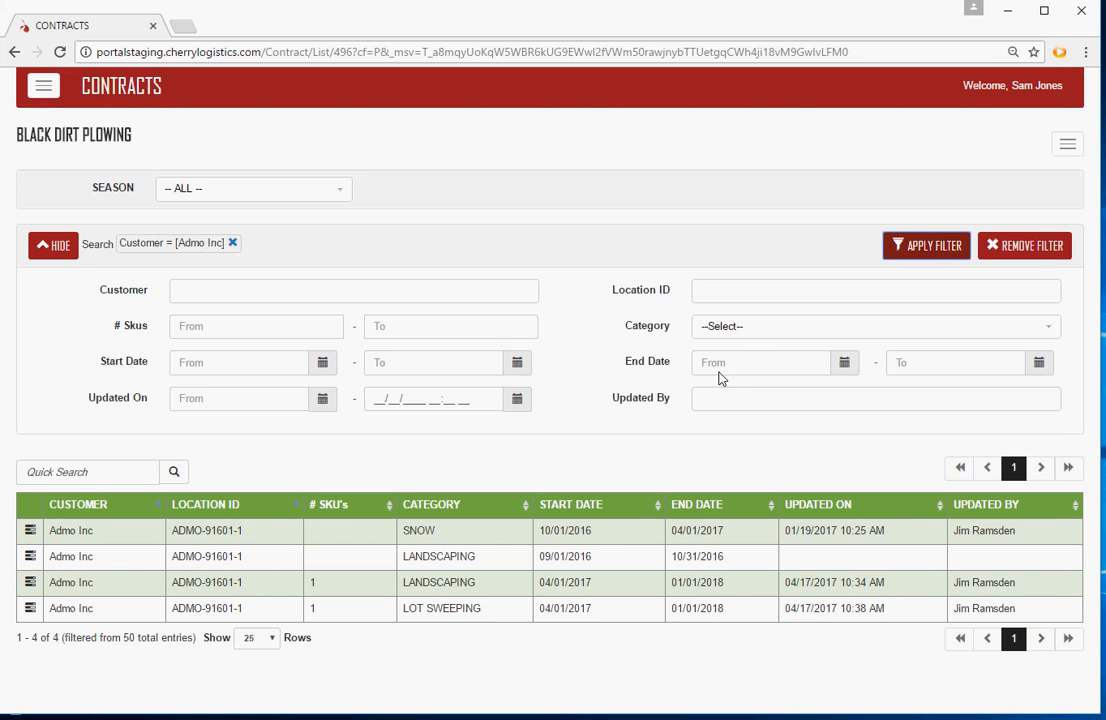
- Narrow the Admo Inc contracts to the SNOW category and remove that category filter again
left_click(760, 328)
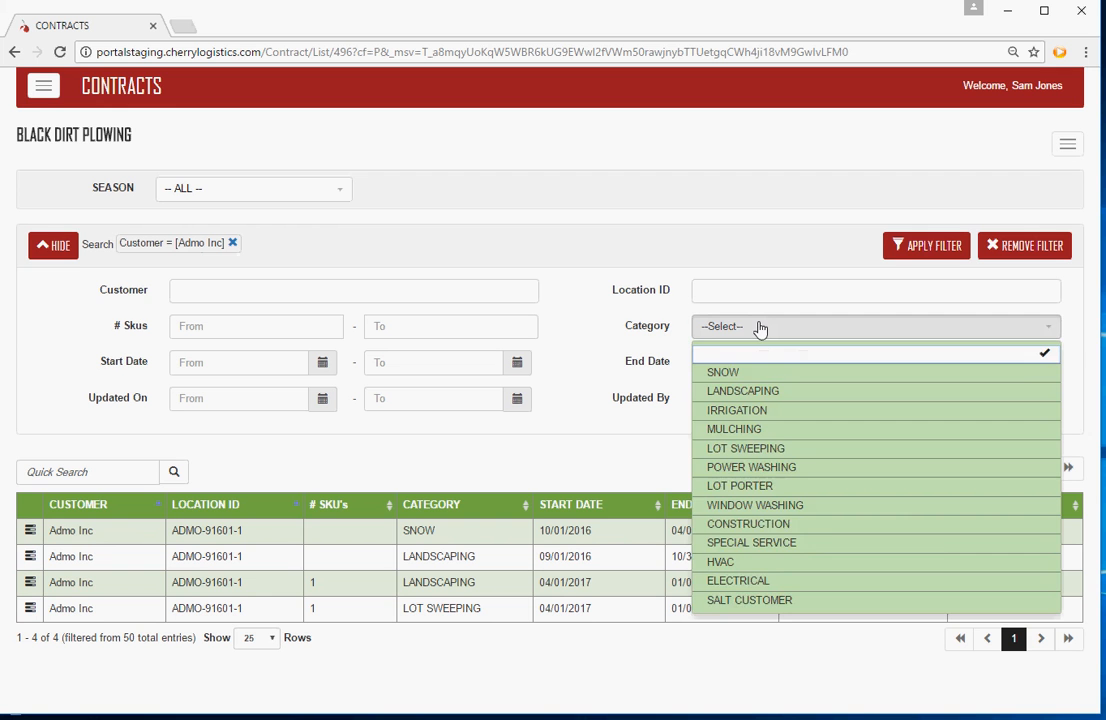
left_click(739, 377)
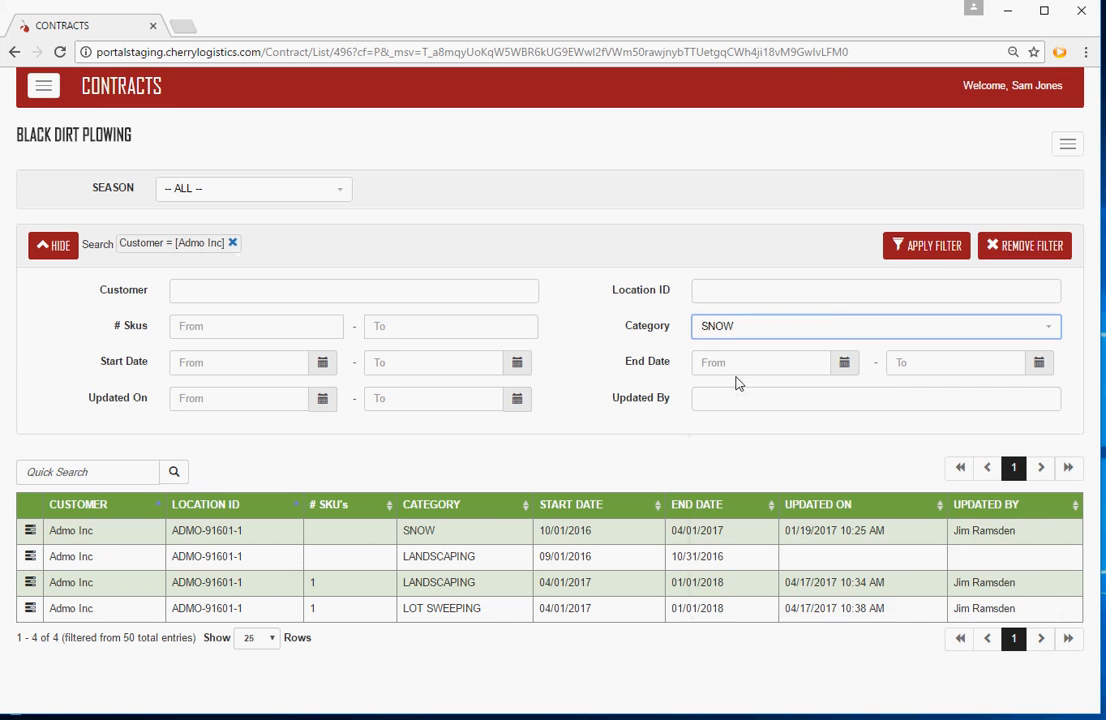
left_click(920, 248)
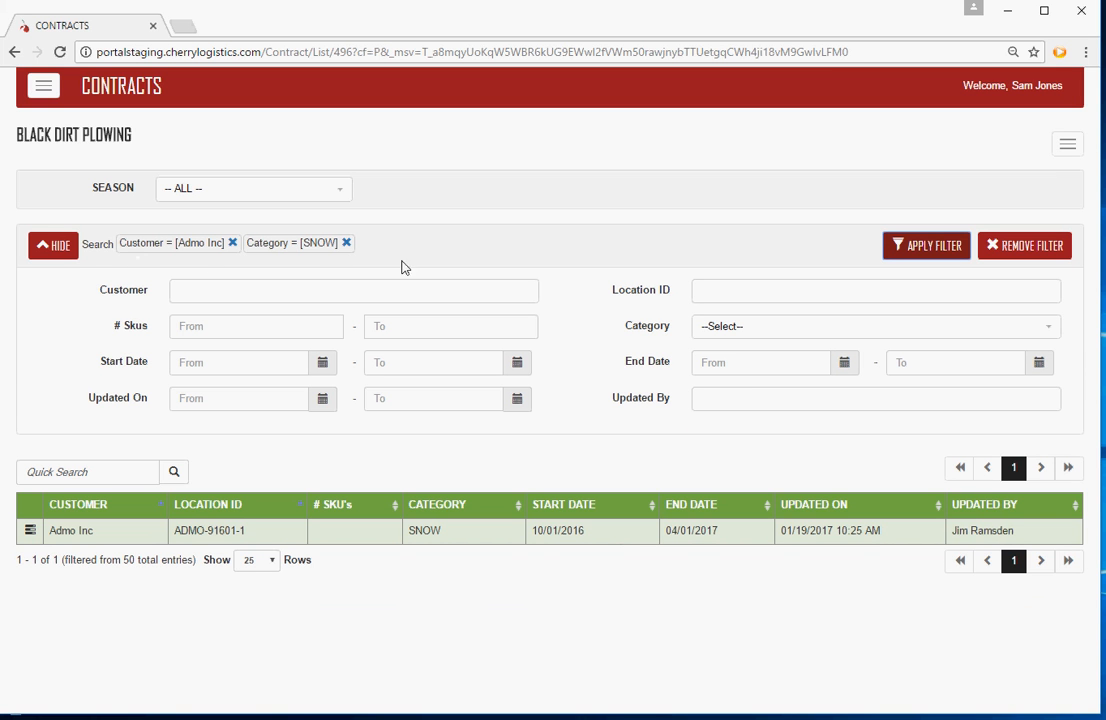
left_click(346, 243)
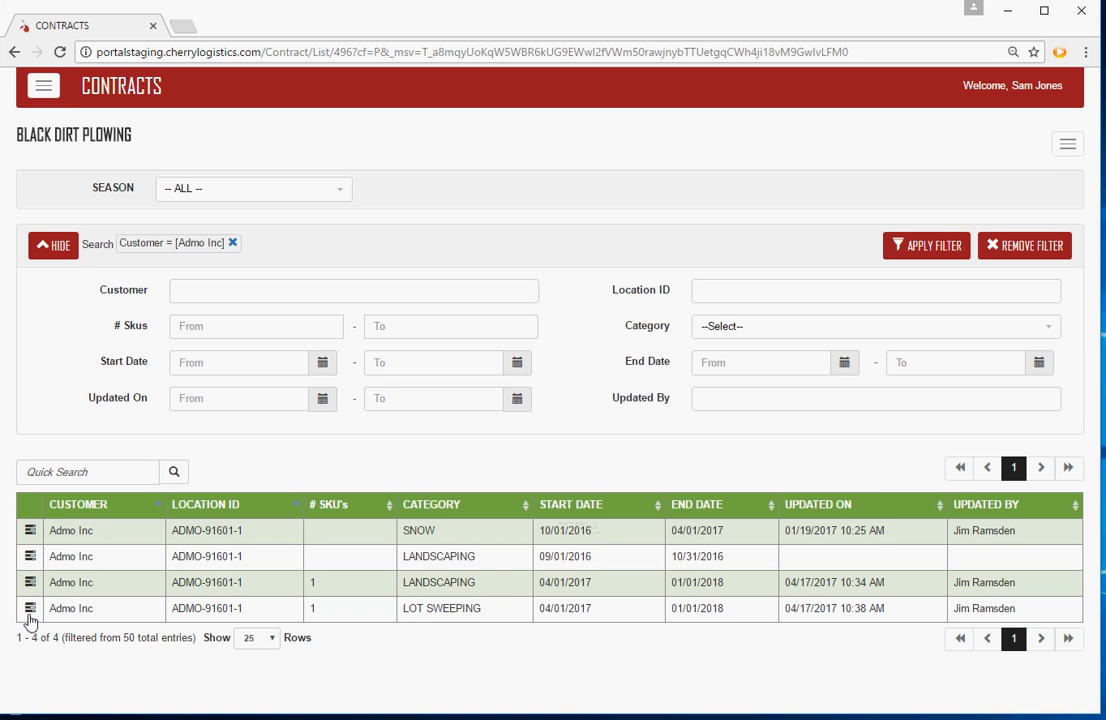
- View the details of Admo Inc's LOT SWEEPING contract and return to the contracts list
left_click(30, 535)
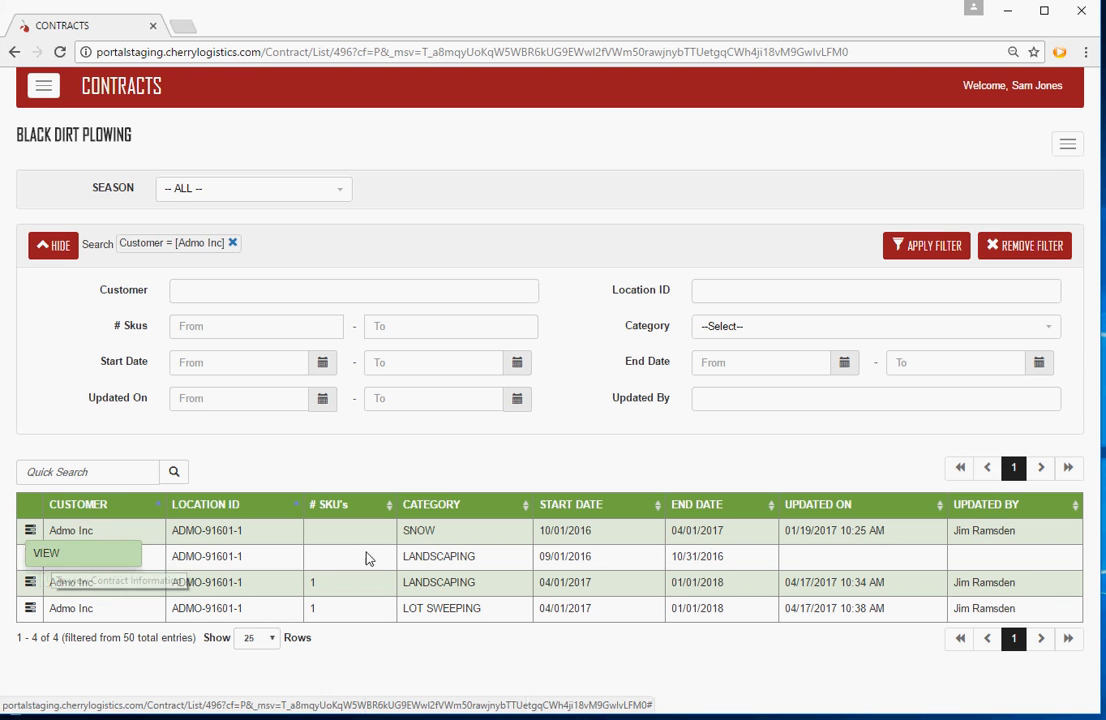
left_click(369, 631)
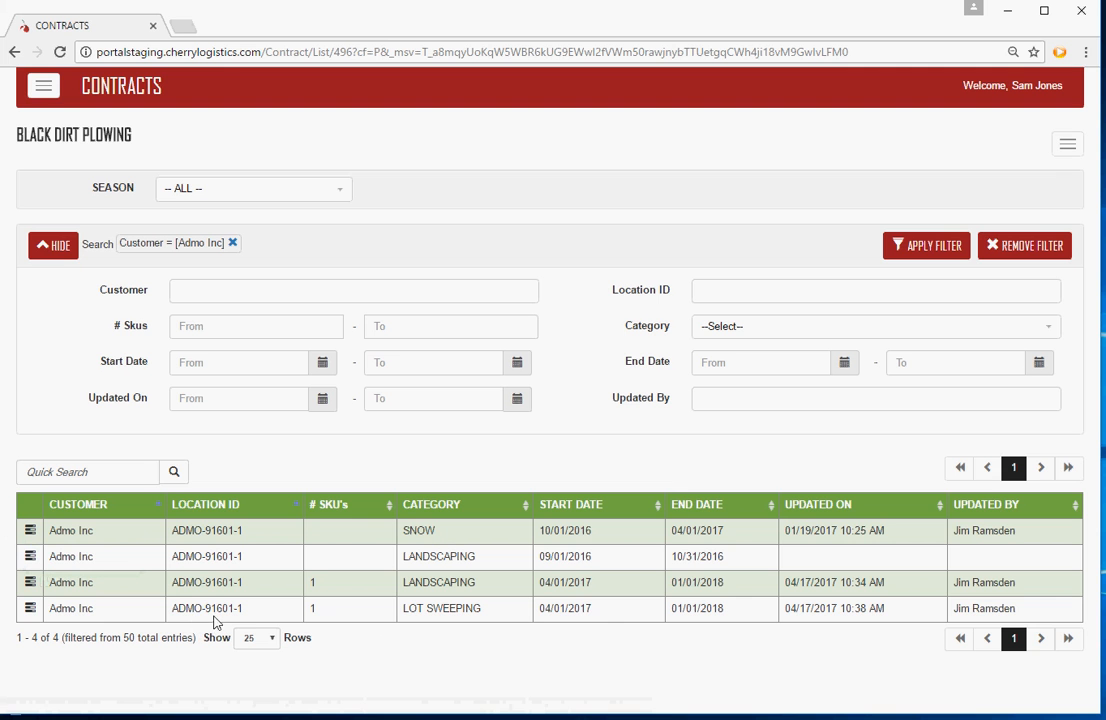
left_click(30, 608)
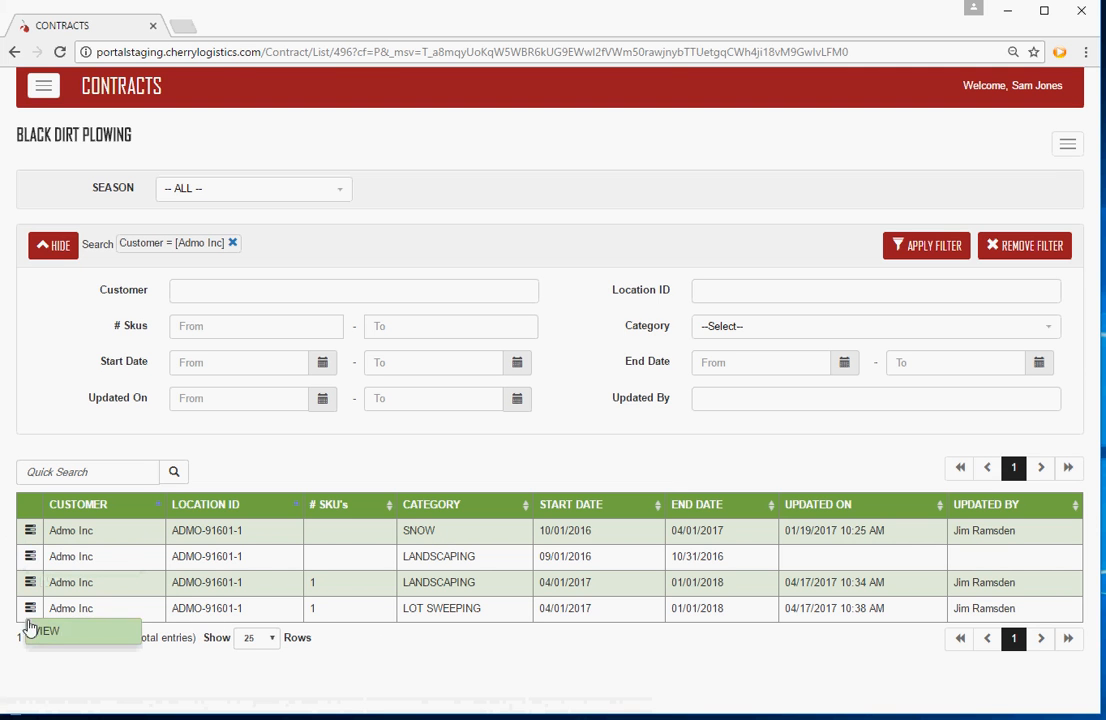
left_click(47, 632)
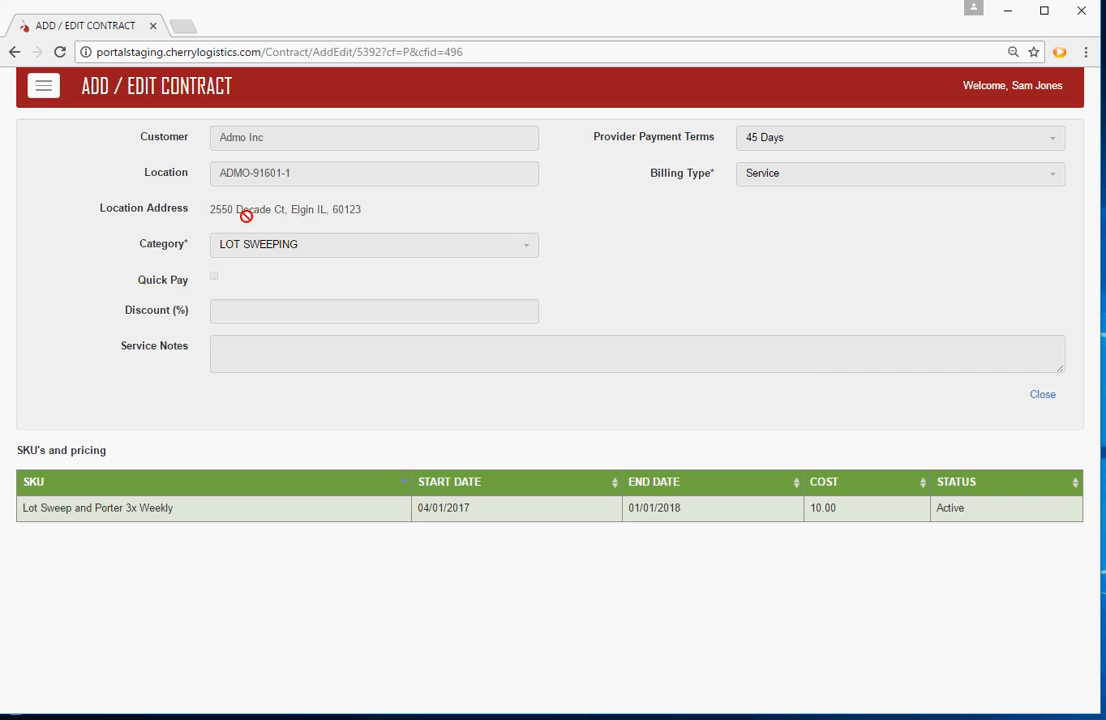
left_click(15, 54)
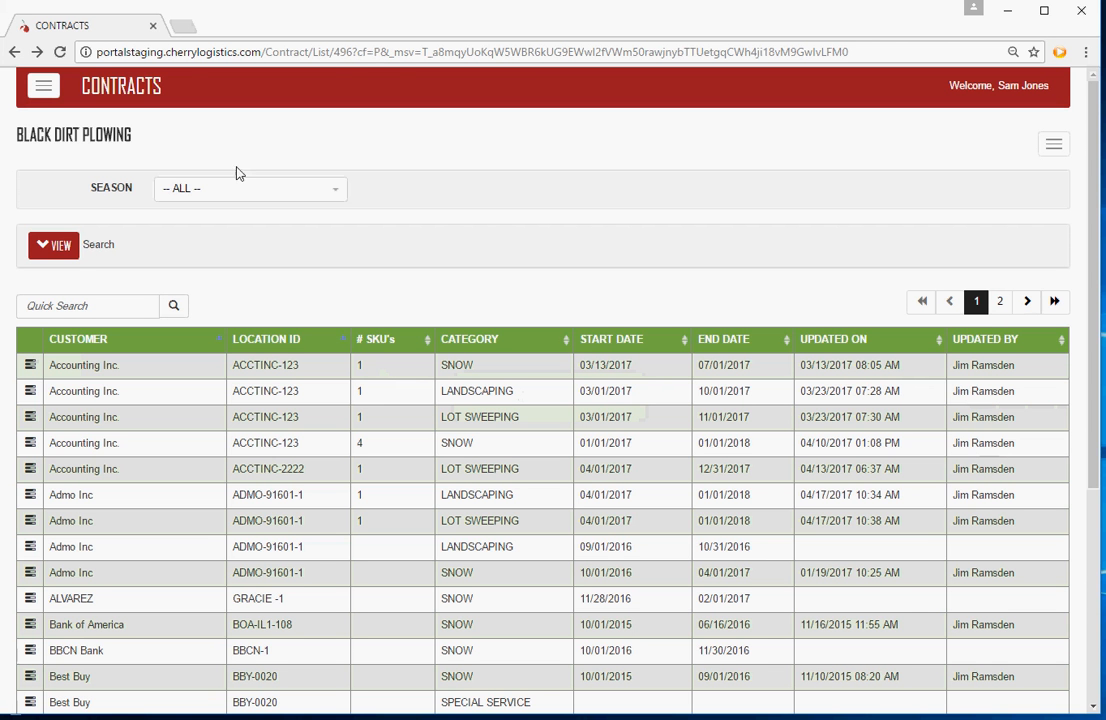
- Open the provider's incident history and start adding a new incident
left_click(1051, 149)
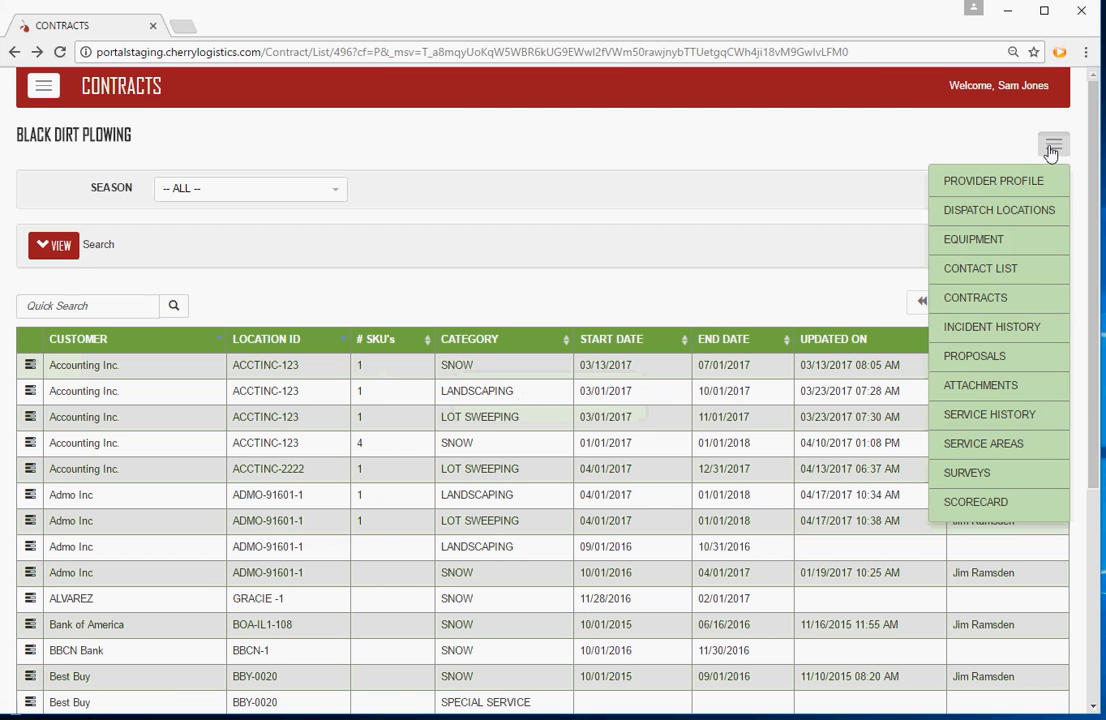
left_click(965, 338)
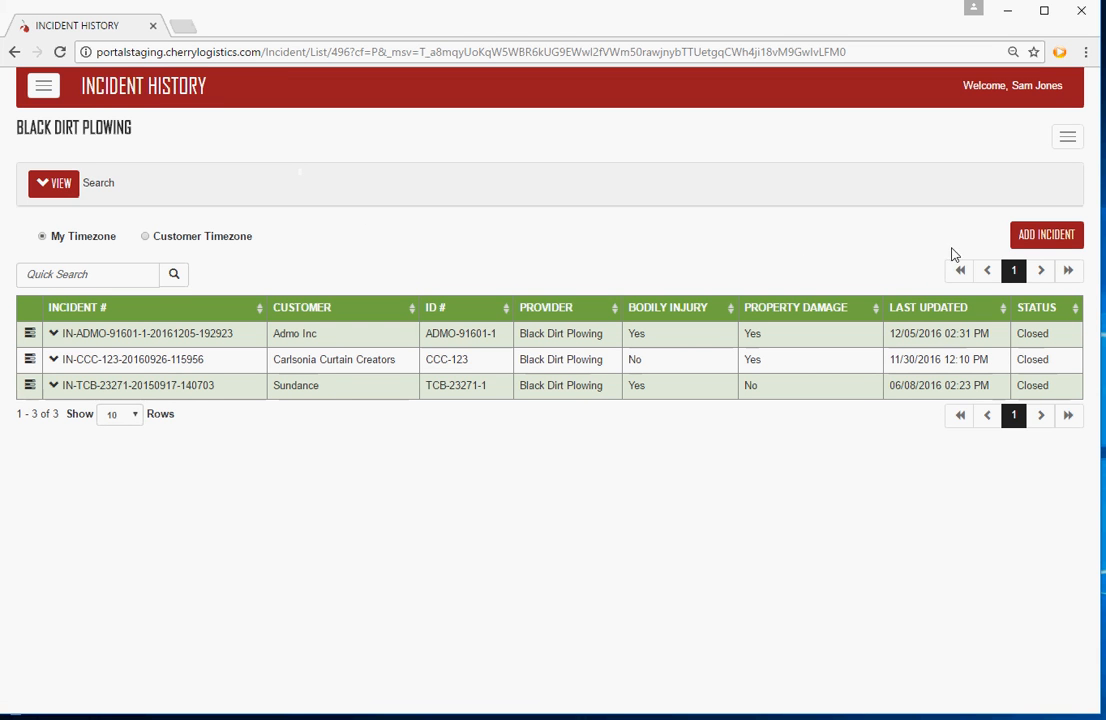
left_click(1053, 238)
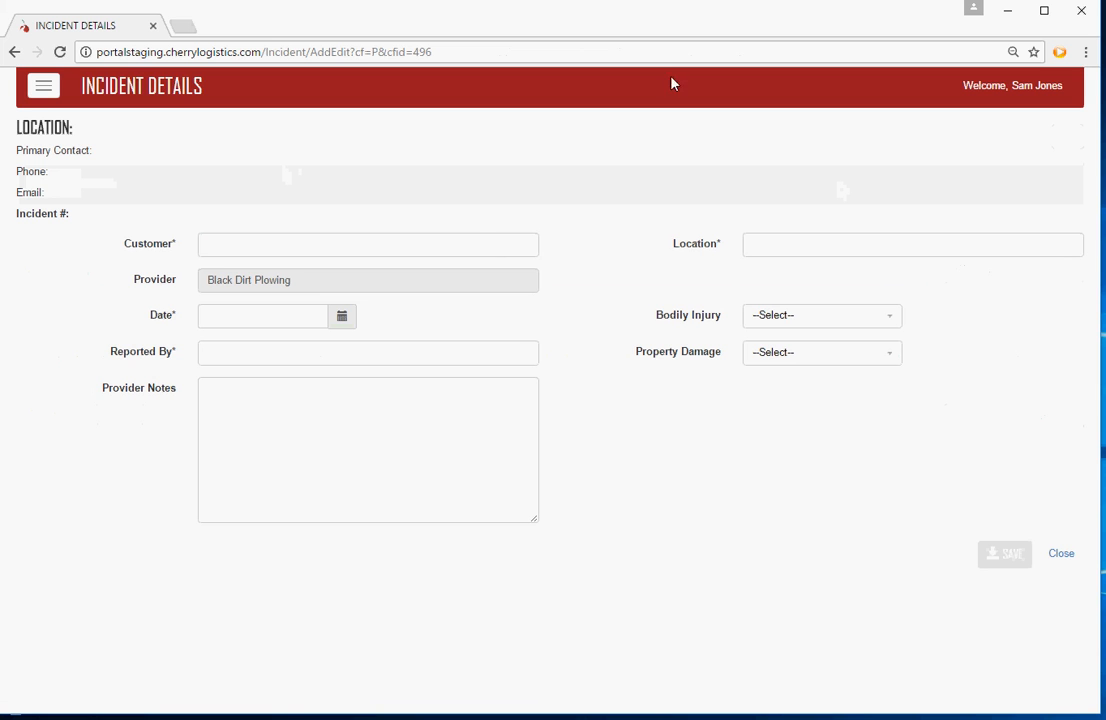
- Set the new incident's customer to Admo Inc and its location to ADMO-91601-1
left_click(221, 249)
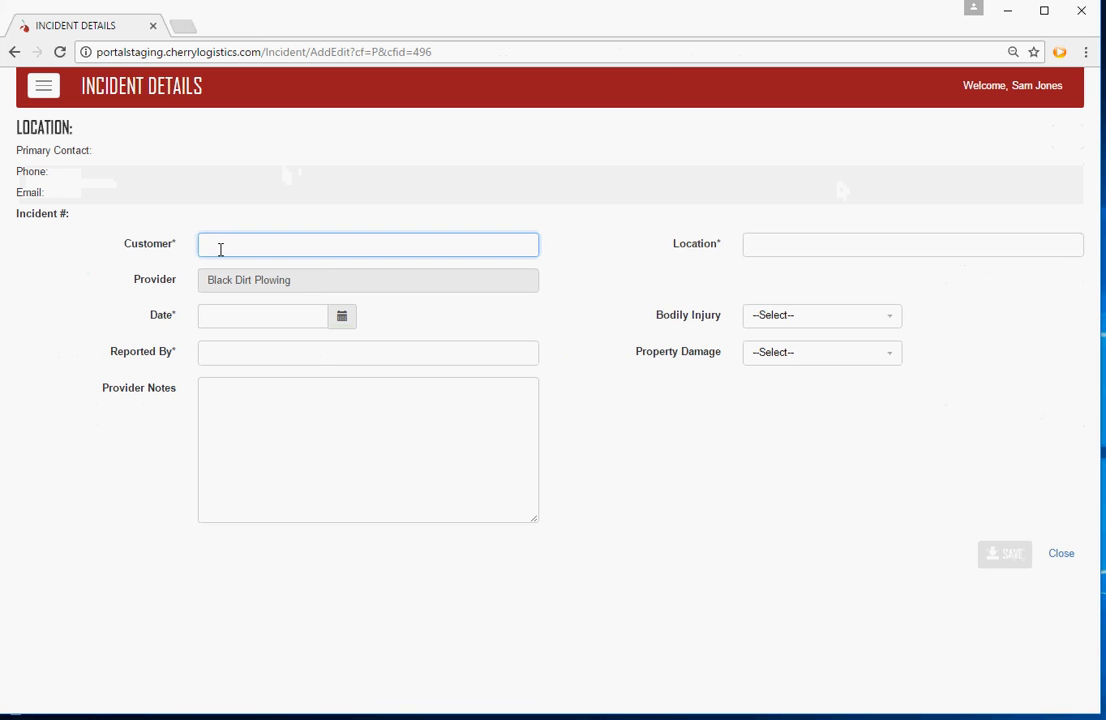
type("ad")
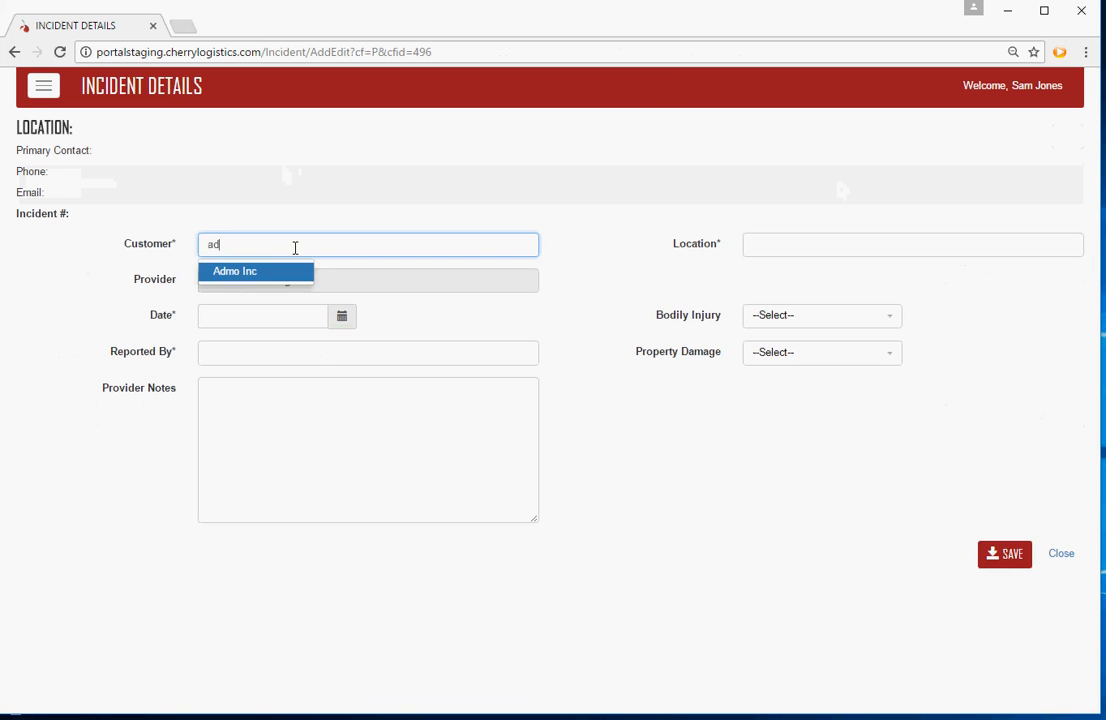
left_click(243, 274)
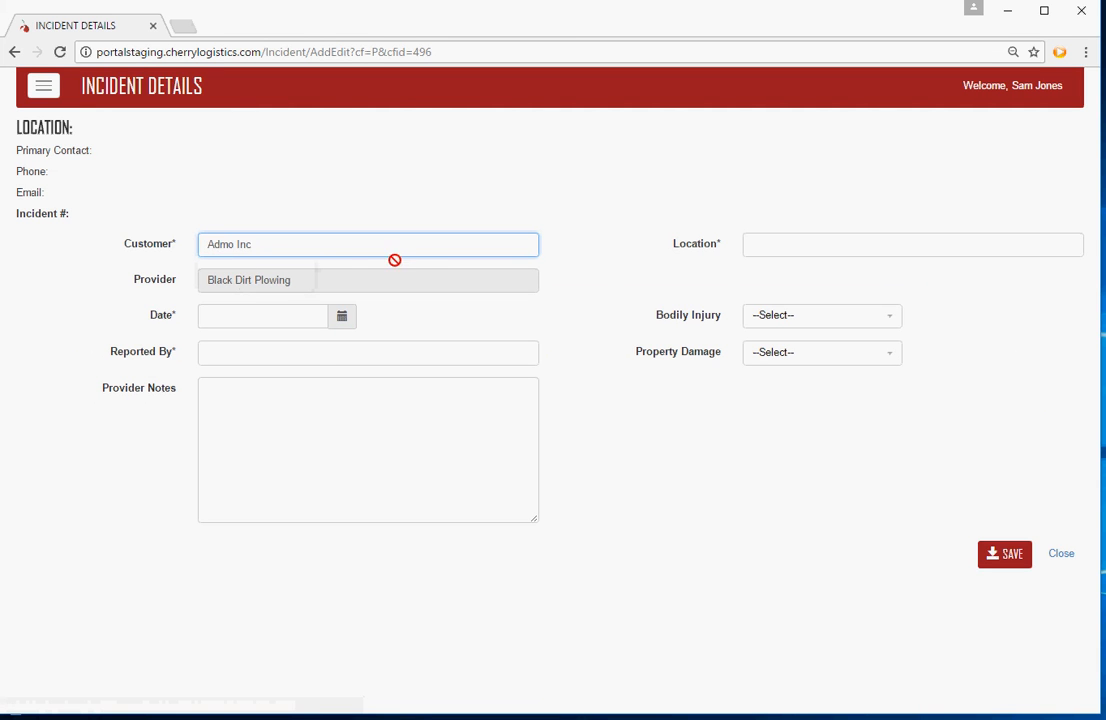
left_click(765, 242)
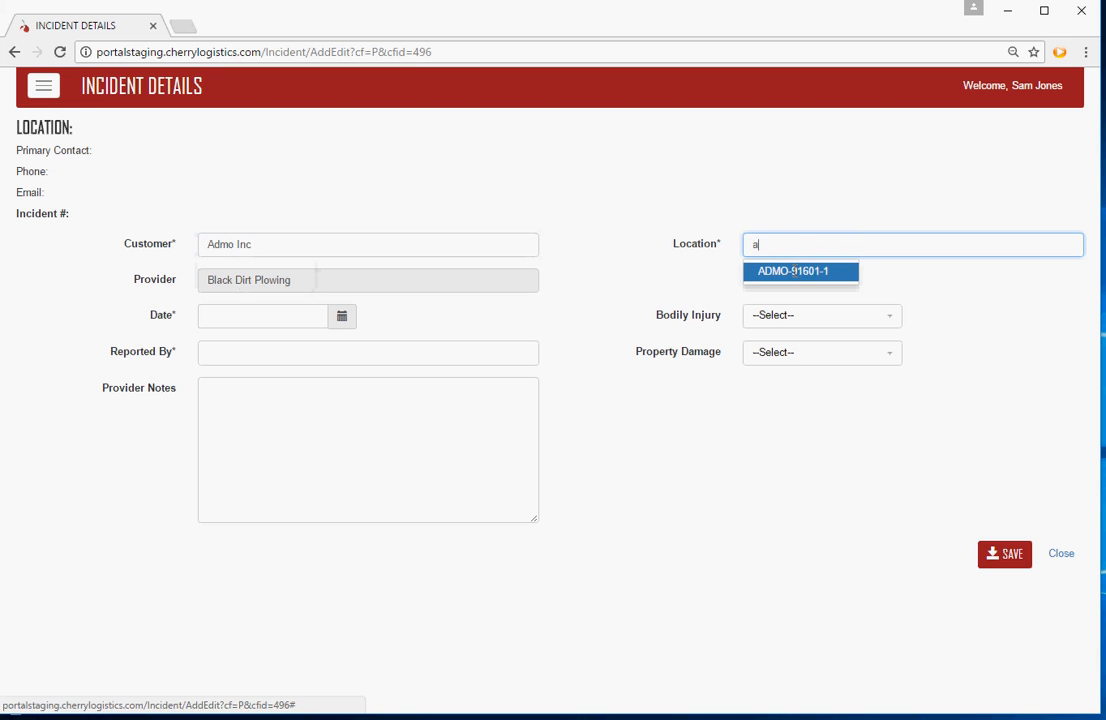
left_click(793, 271)
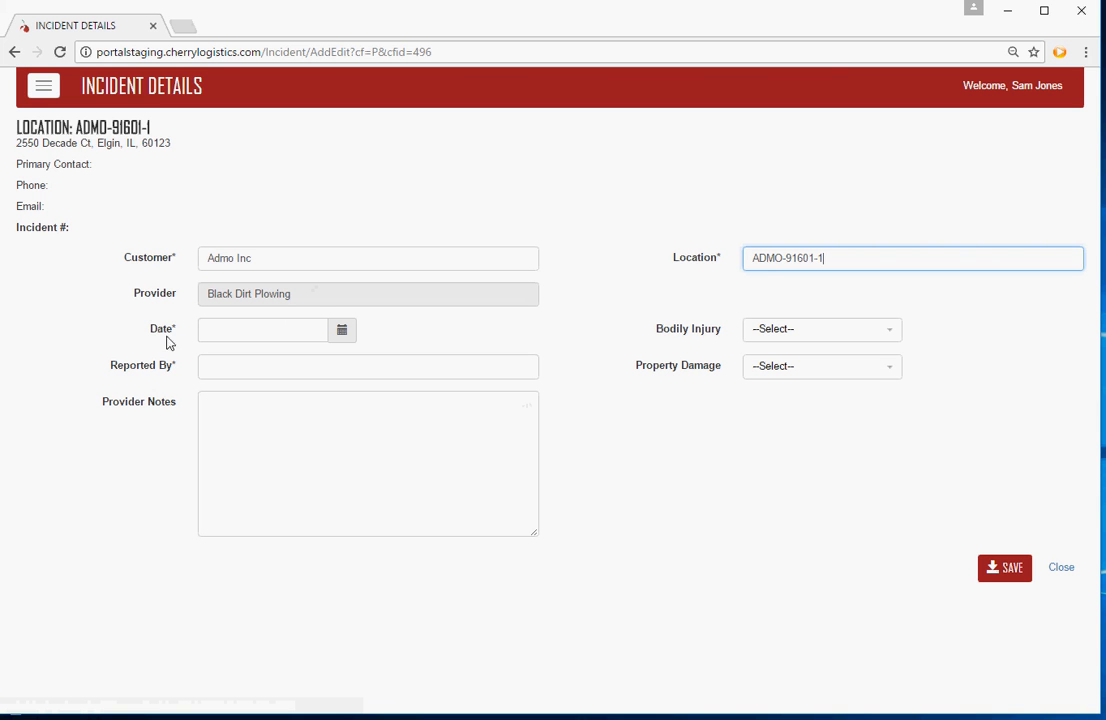
- Set the incident date to 05/16/2017 11:50 AM and activate the Reported By field
left_click(345, 333)
left_click(543, 316)
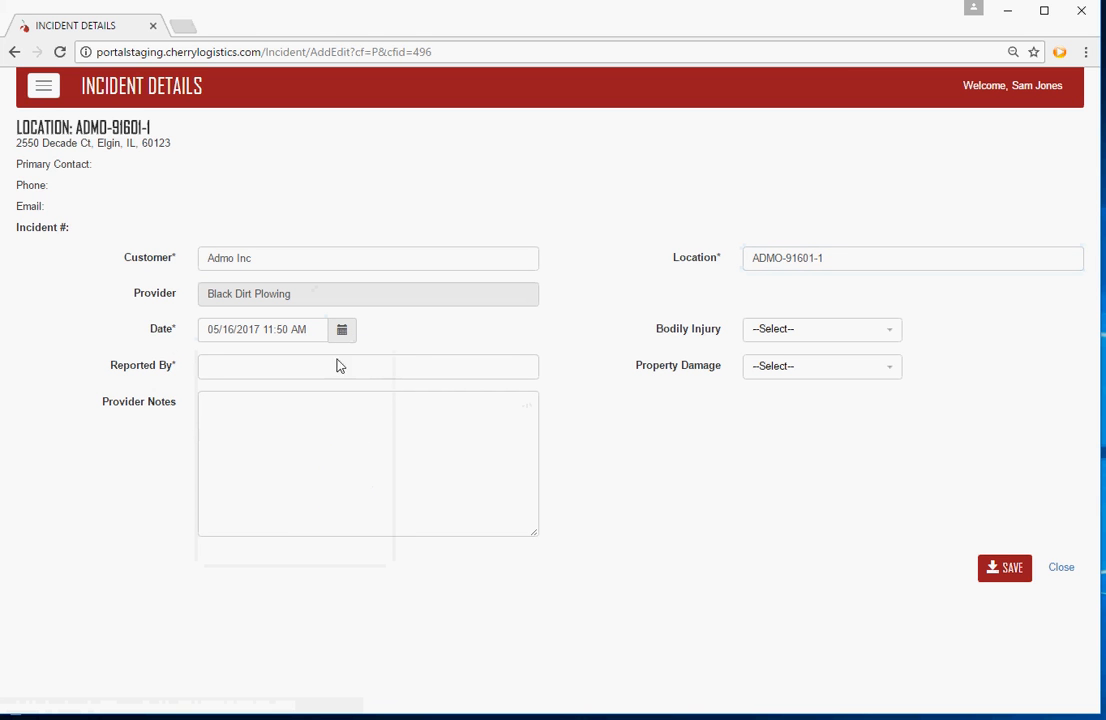
left_click(220, 369)
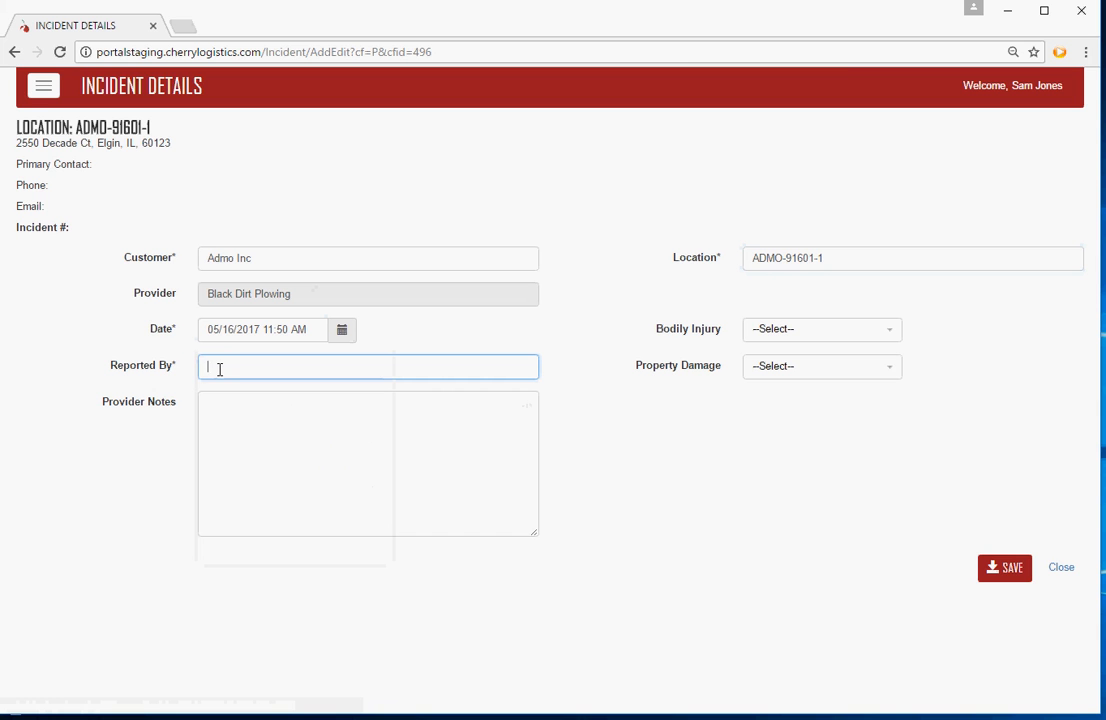
type("v")
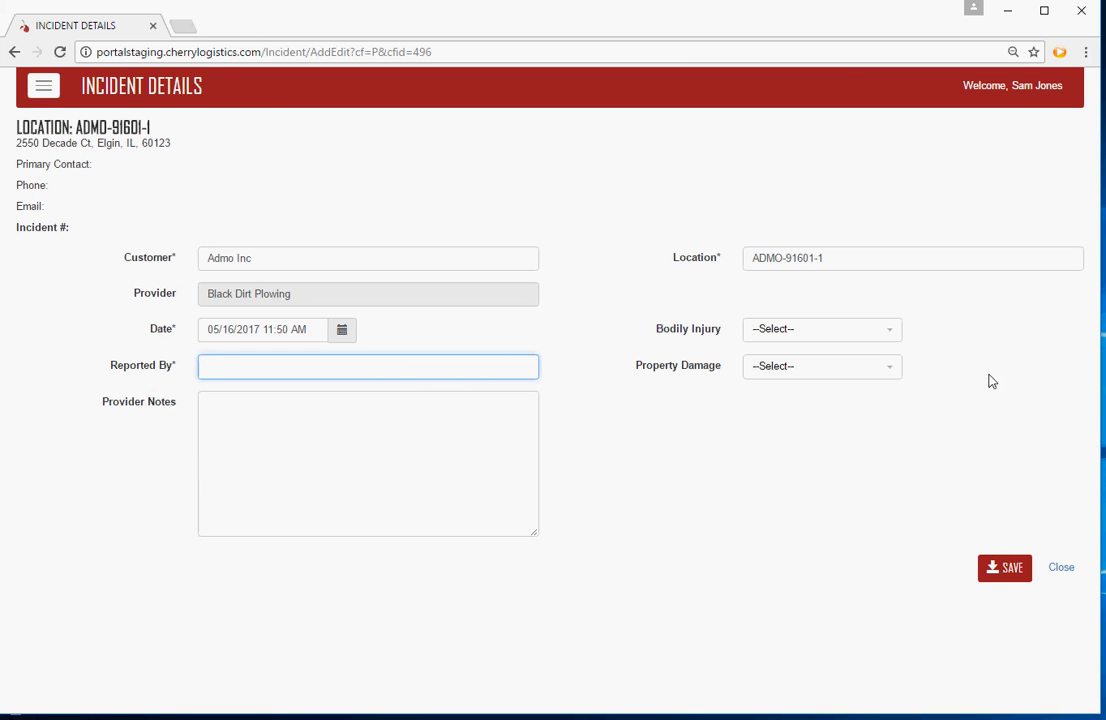
- Review the Bodily Injury and Property Damage options of the new incident without choosing any
left_click(897, 329)
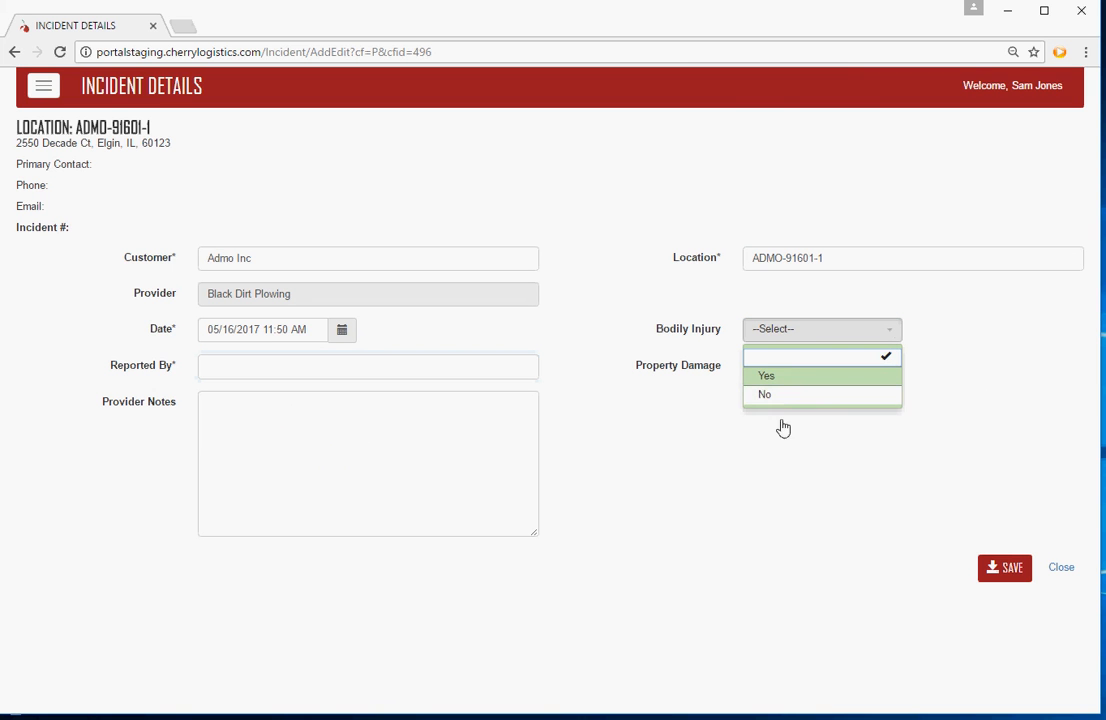
left_click(945, 408)
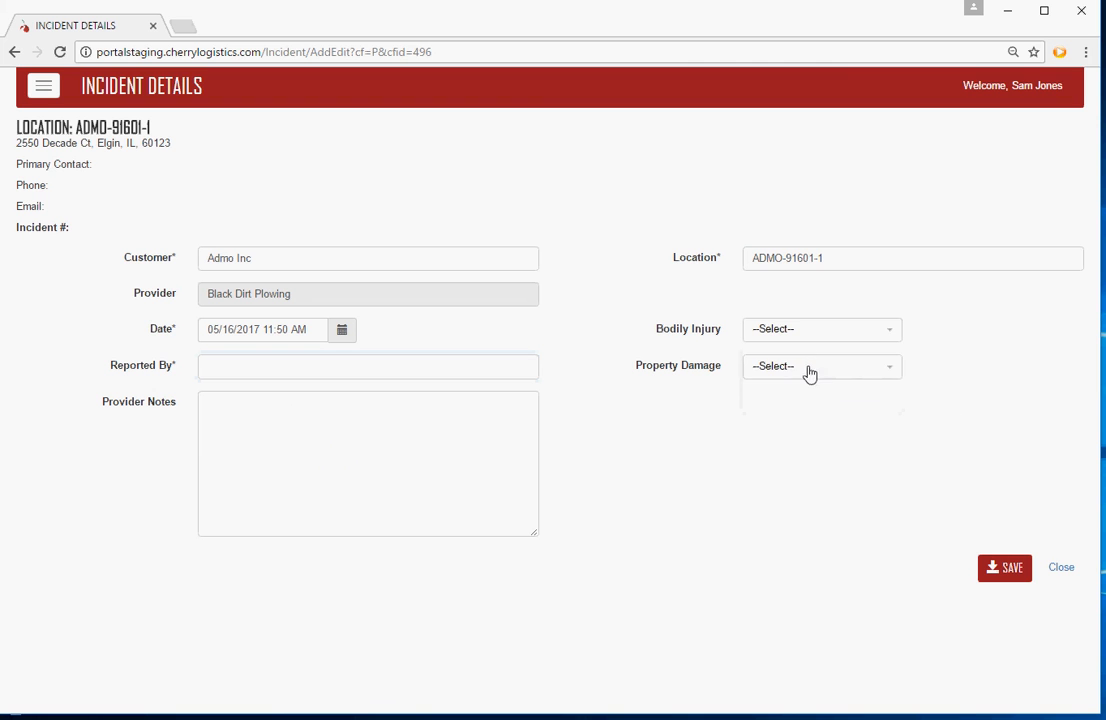
left_click(815, 366)
left_click(997, 405)
- Clear the new incident's location and customer and close the form without saving
left_click(898, 258)
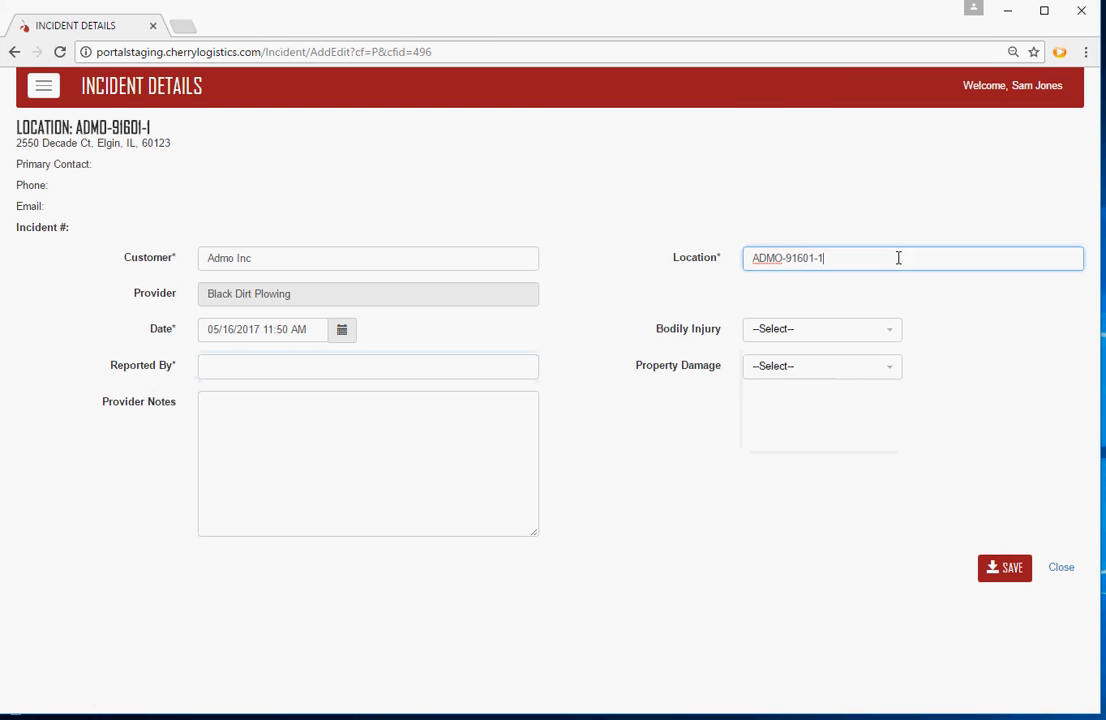
key("ctrl+a")
key("BackSpace")
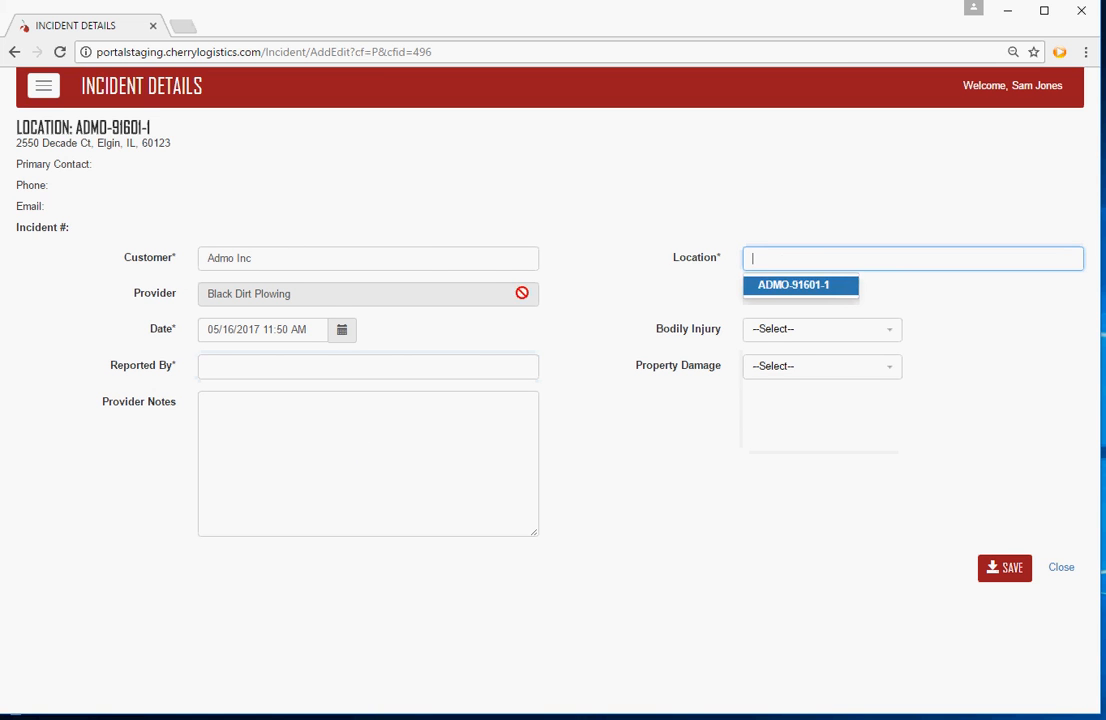
left_click(450, 262)
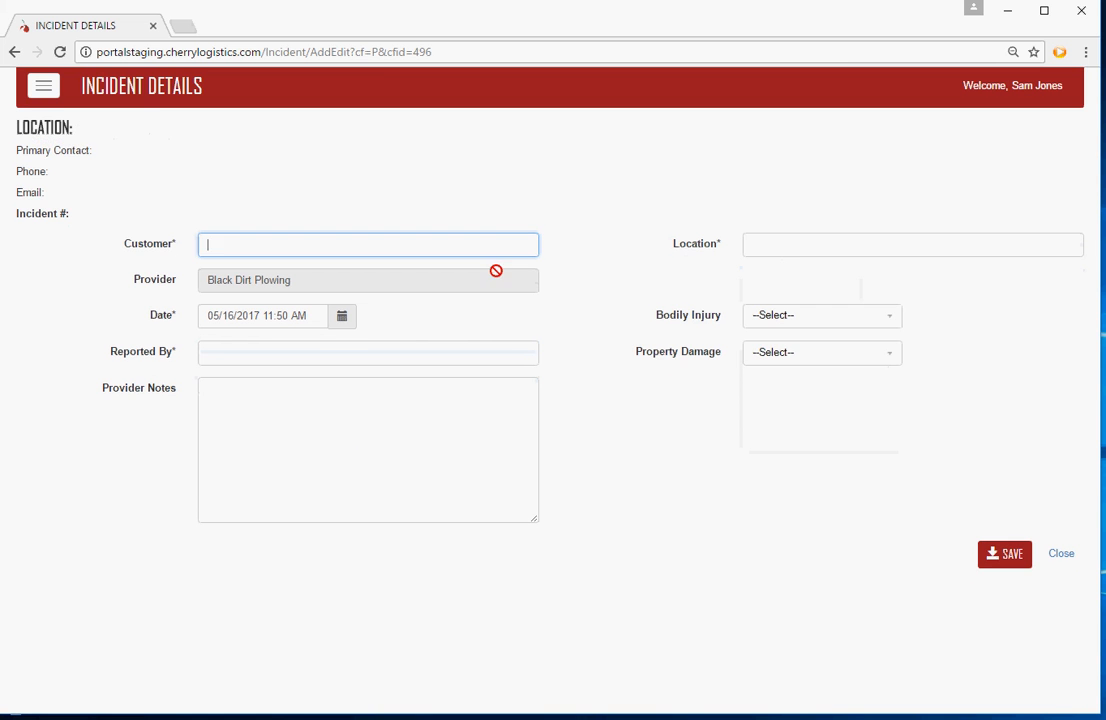
left_click(343, 317)
left_click(597, 373)
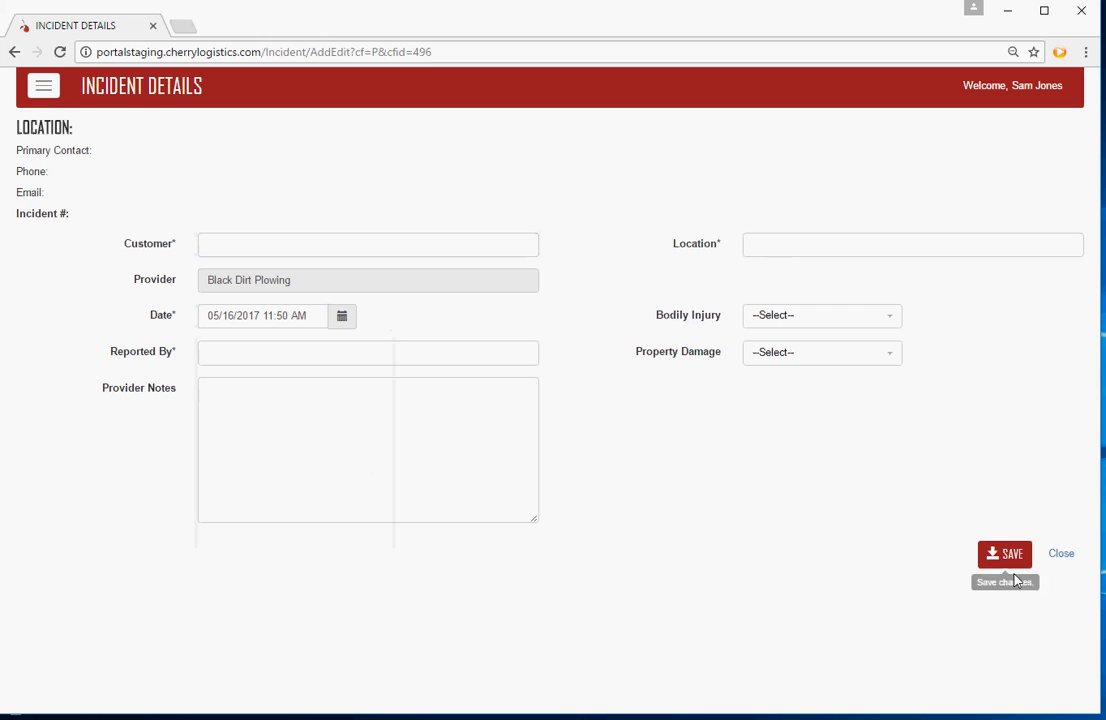
left_click(1063, 557)
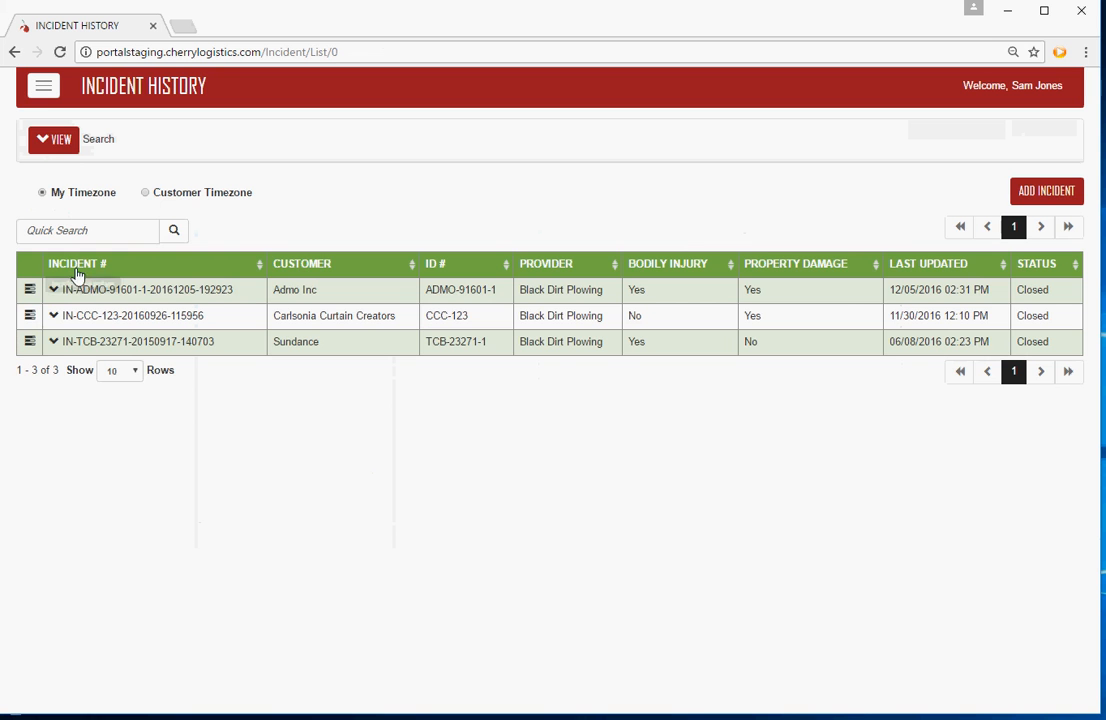
- Filter the incident history by customer Admo Inc, remove the filter again and collapse the search section
left_click(60, 145)
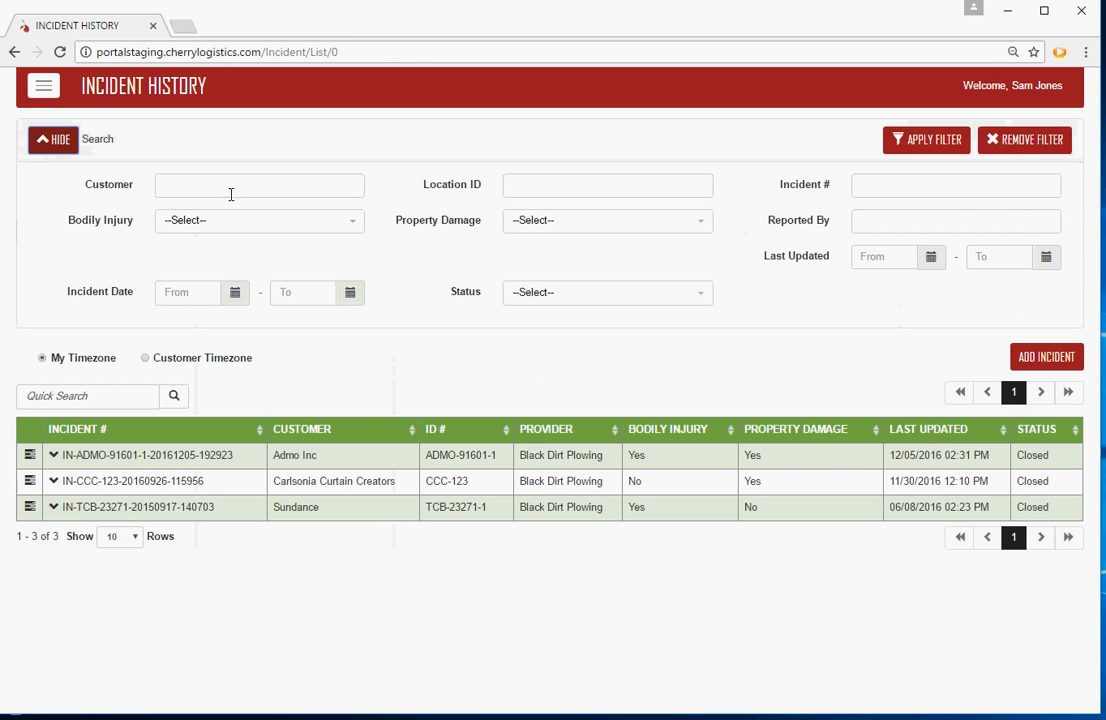
left_click(190, 186)
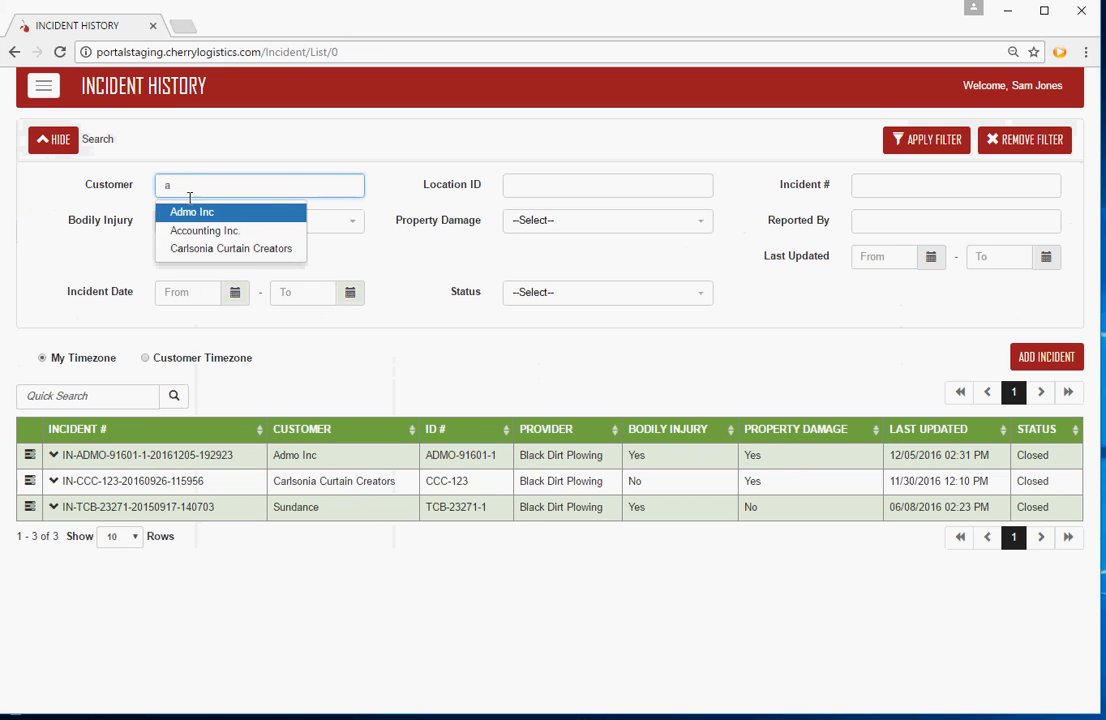
left_click(192, 213)
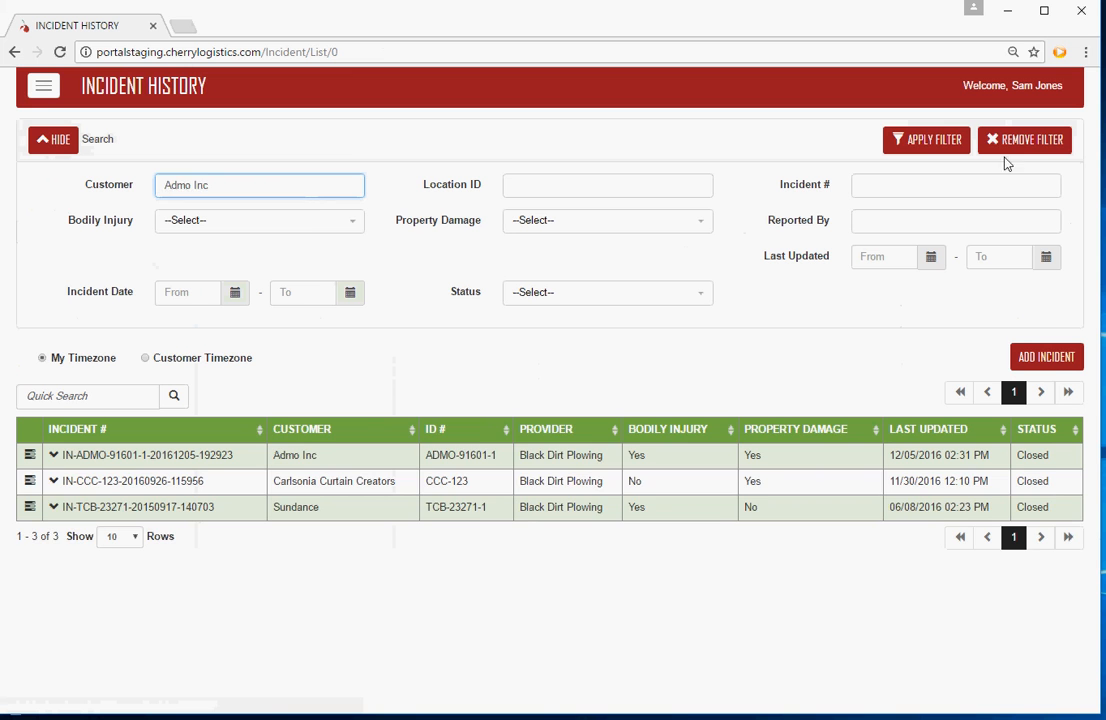
left_click(926, 140)
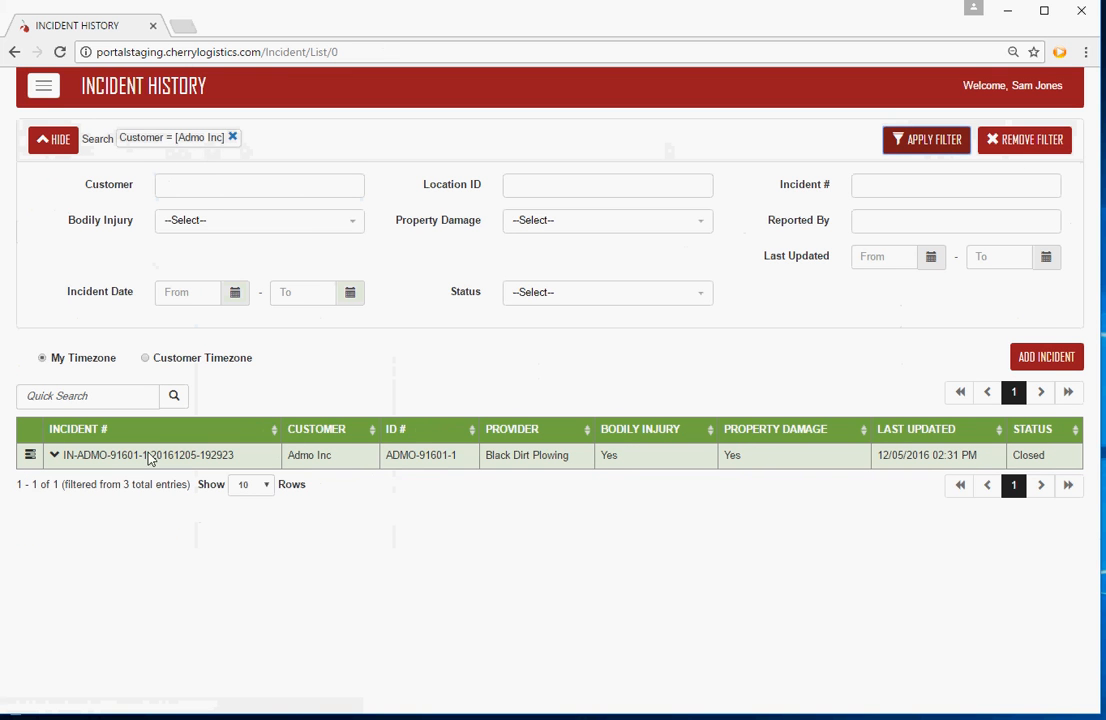
left_click(1035, 140)
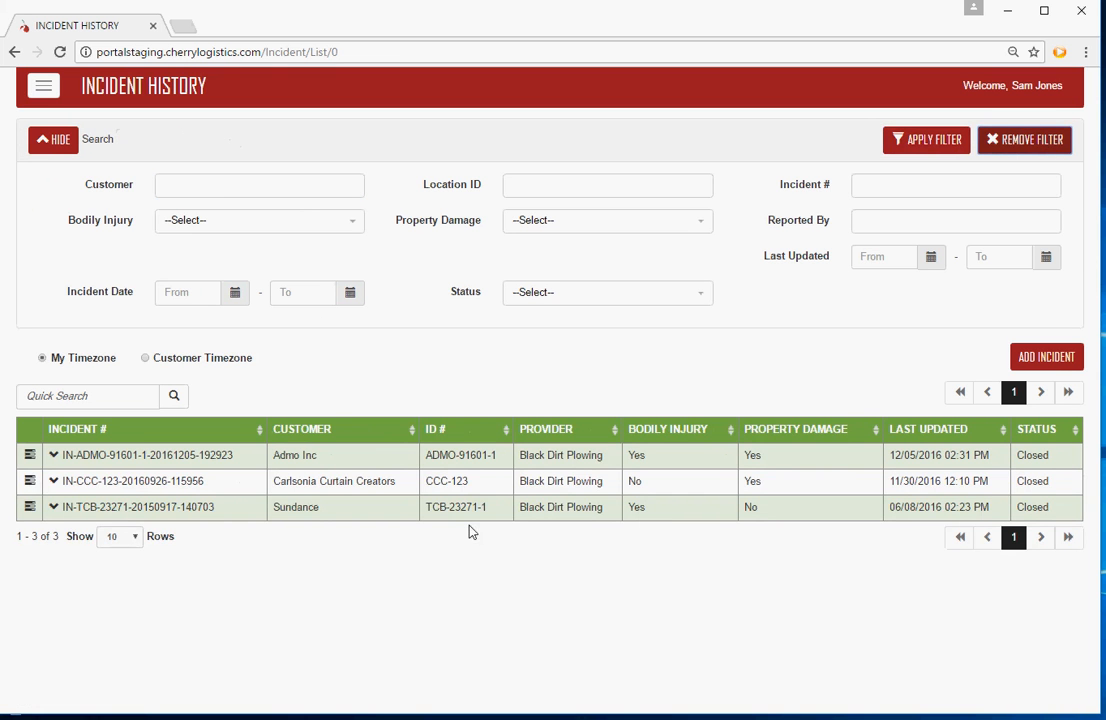
left_click(50, 145)
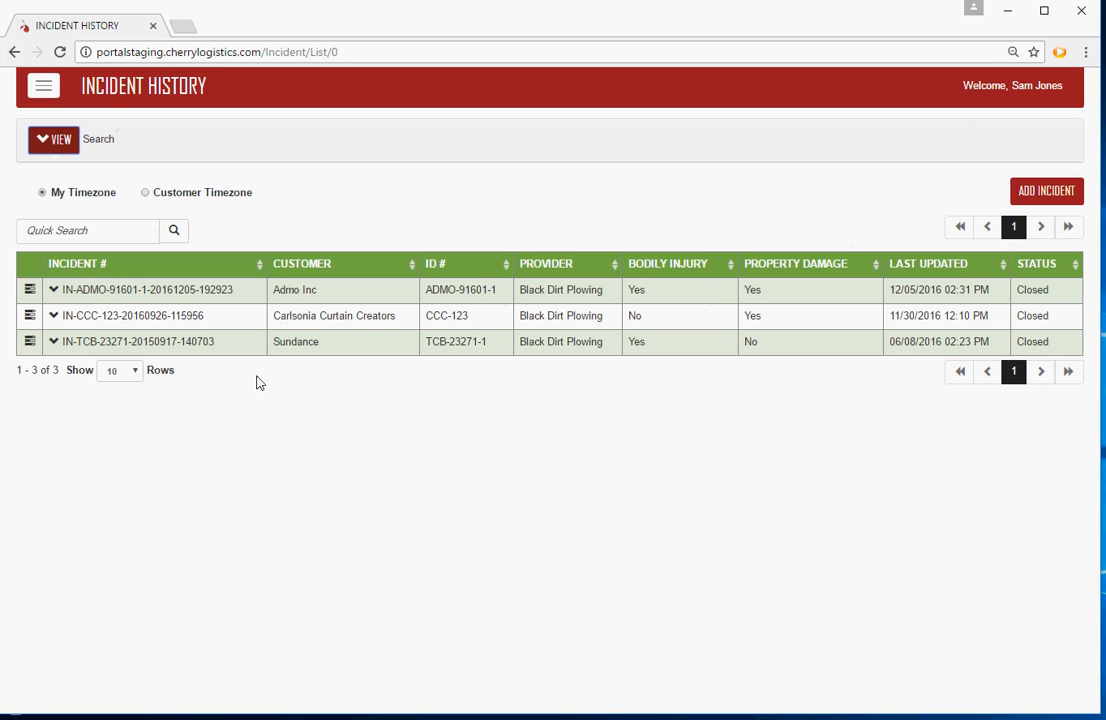
- View who reported Admo Inc's incident and its full details, and return to the incident list
left_click(54, 294)
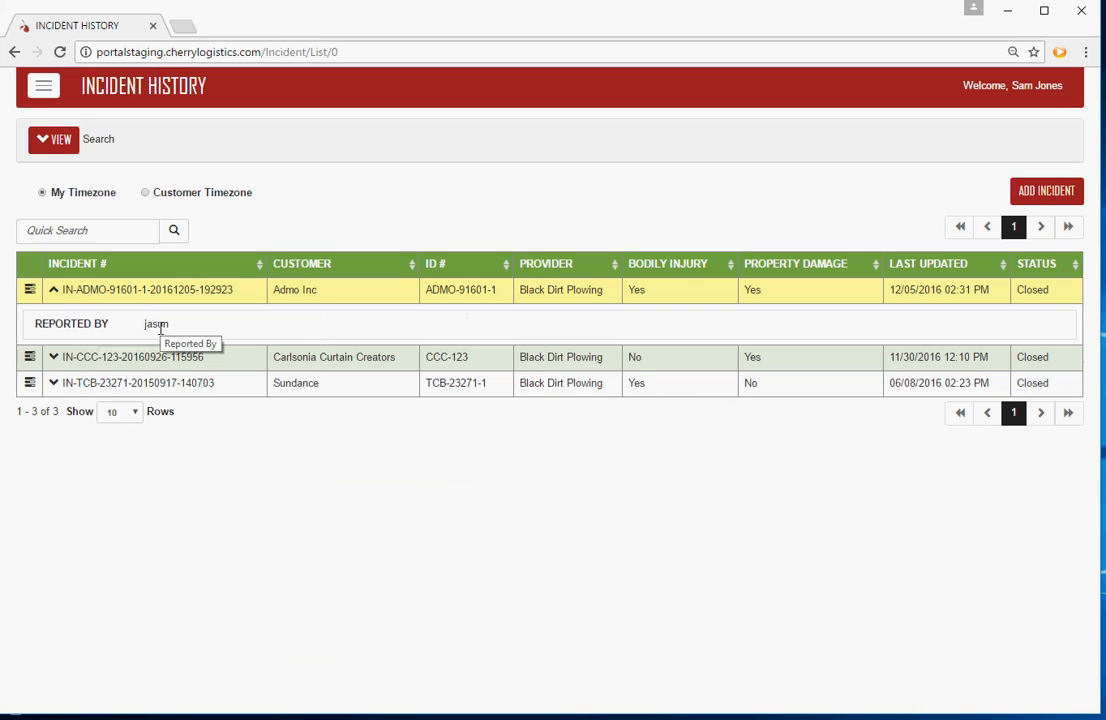
left_click(29, 290)
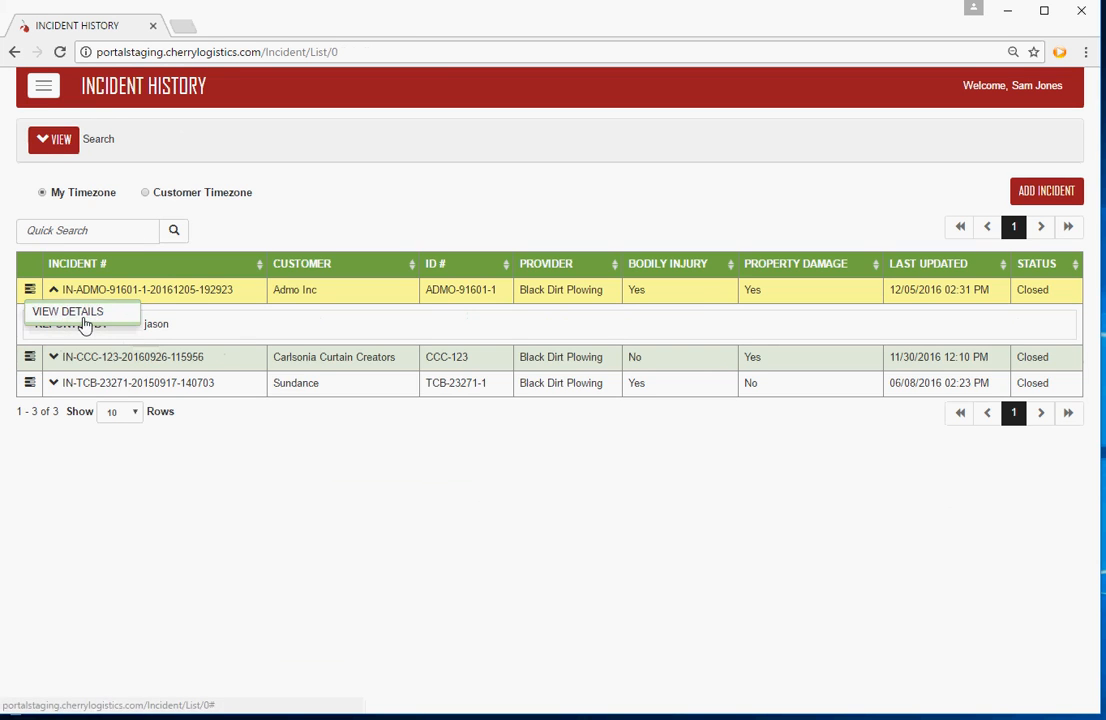
left_click(82, 313)
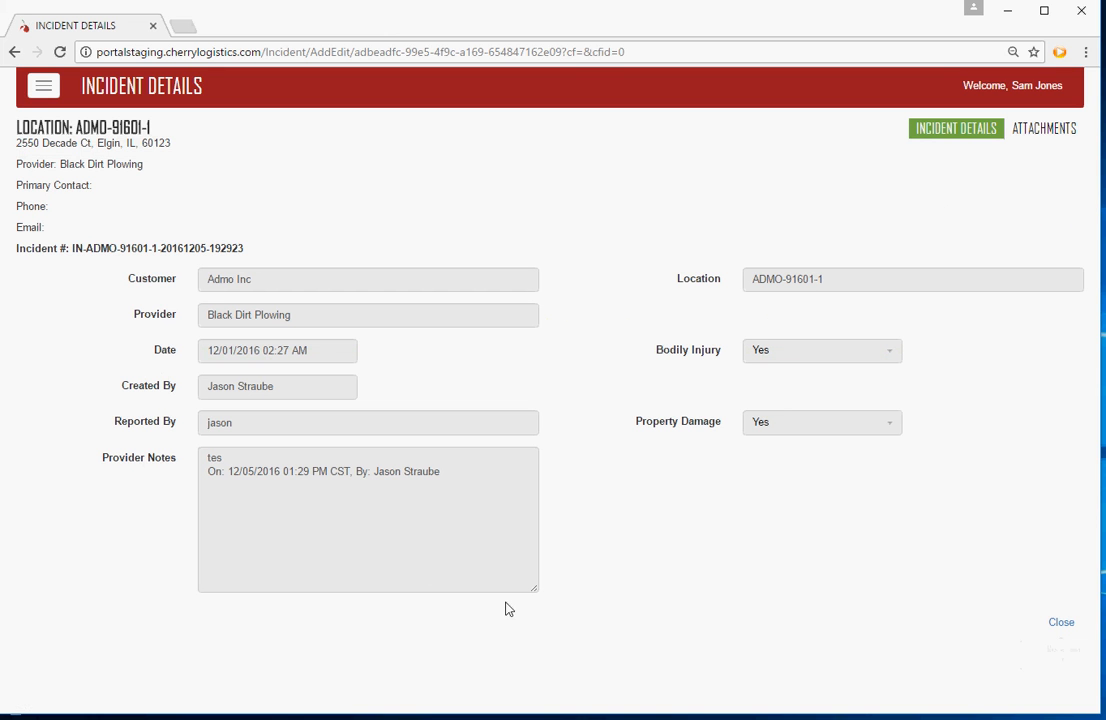
left_click_drag(433, 549, 427, 541)
left_click(430, 543)
left_click(1062, 623)
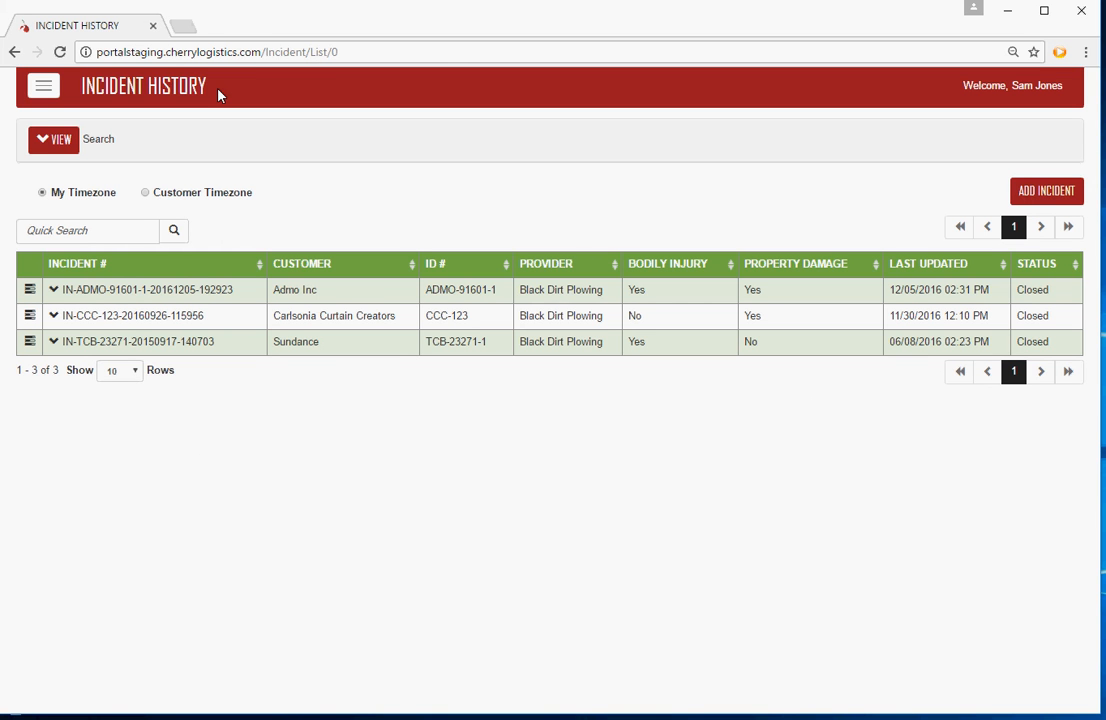
- Open the provider profile and review its section shortcuts and the portal's main navigation options
left_click(45, 96)
mouse_move(60, 128)
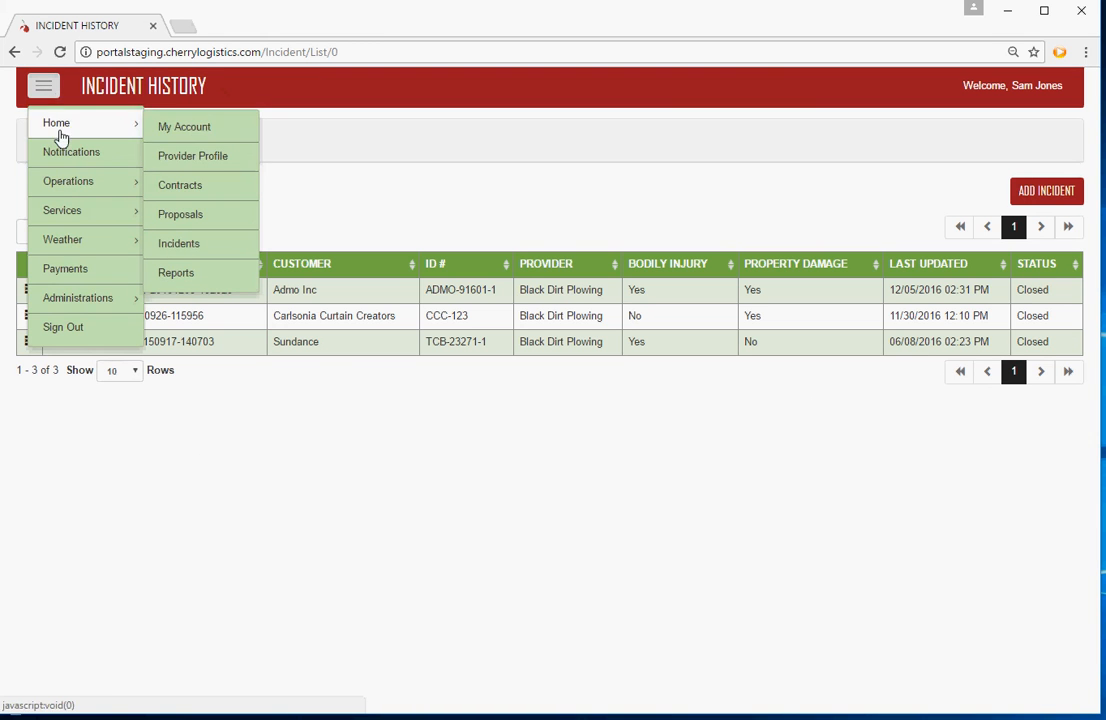
left_click(193, 157)
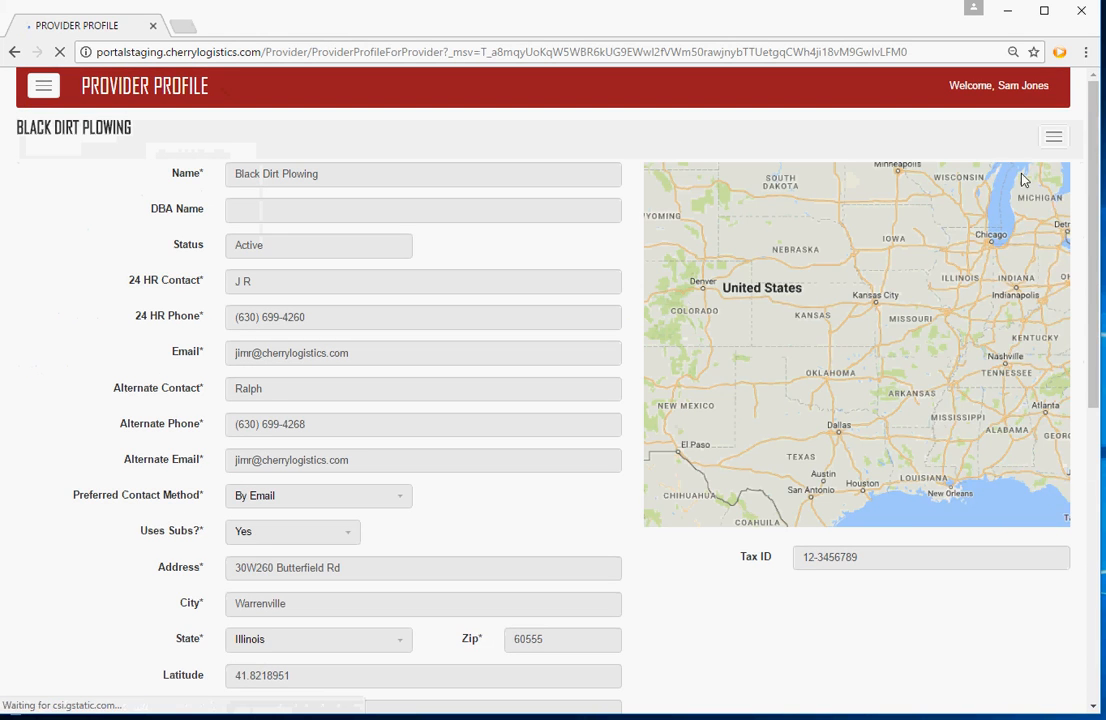
left_click(1055, 138)
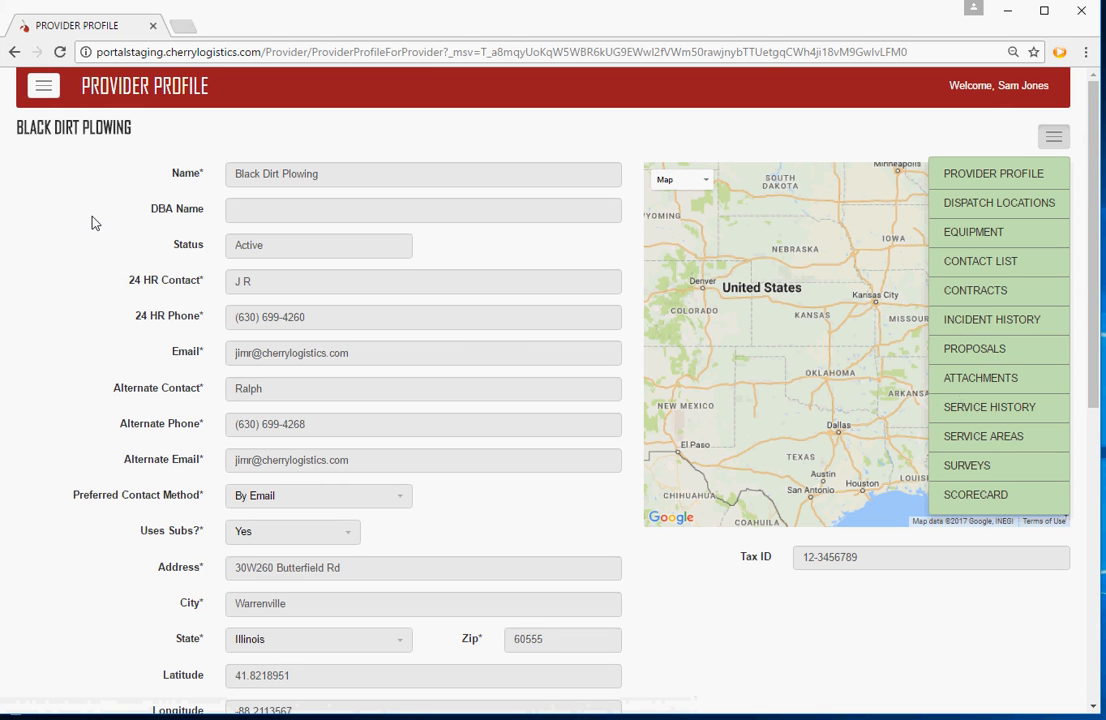
left_click(44, 92)
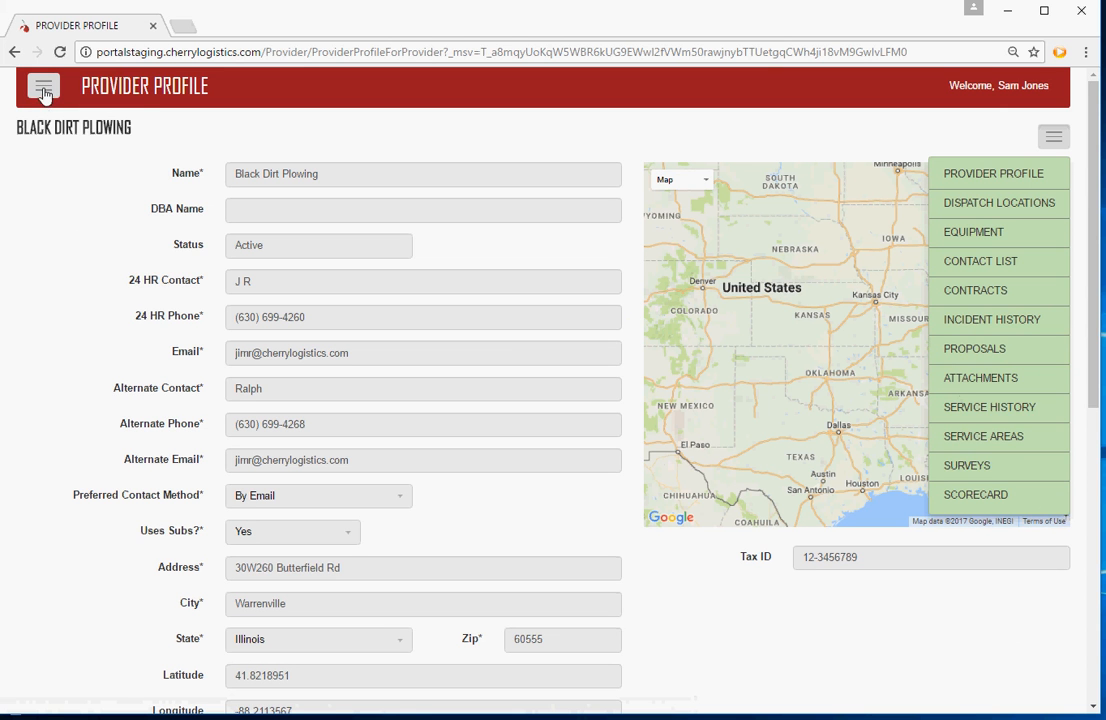
mouse_move(92, 298)
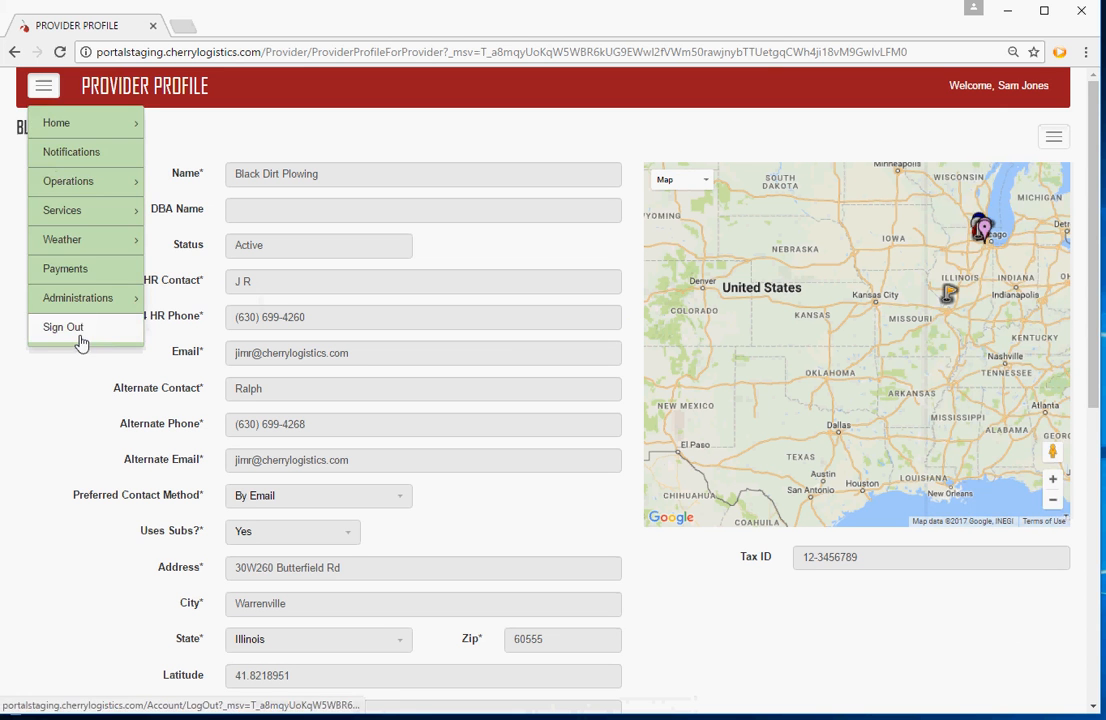